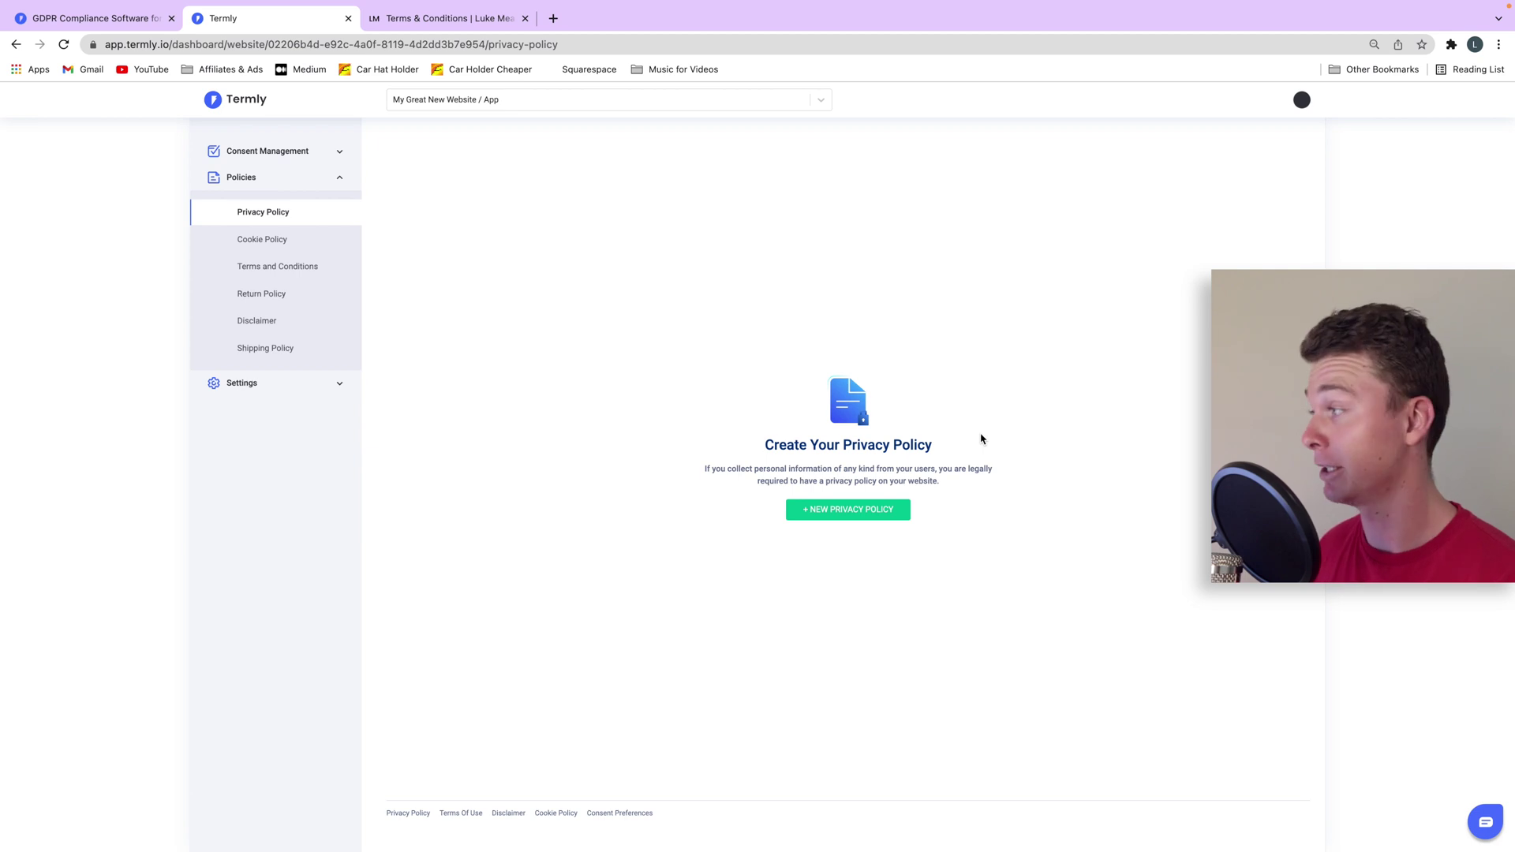
Look around the Termly dashboard, then start a new privacy policy for My Great New Website / App.
left_click(111, 17)
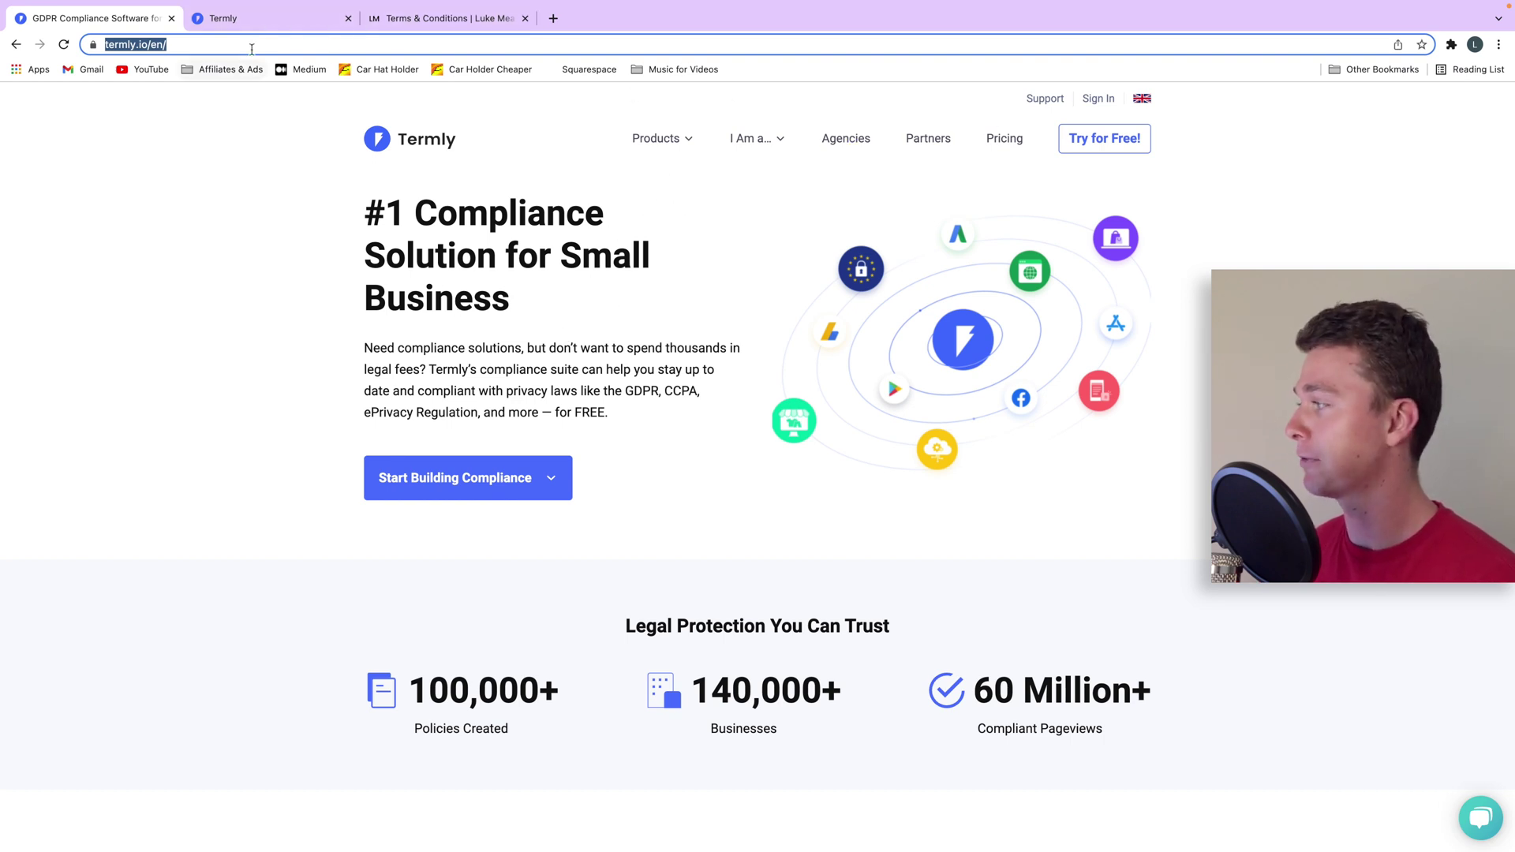
left_click(237, 17)
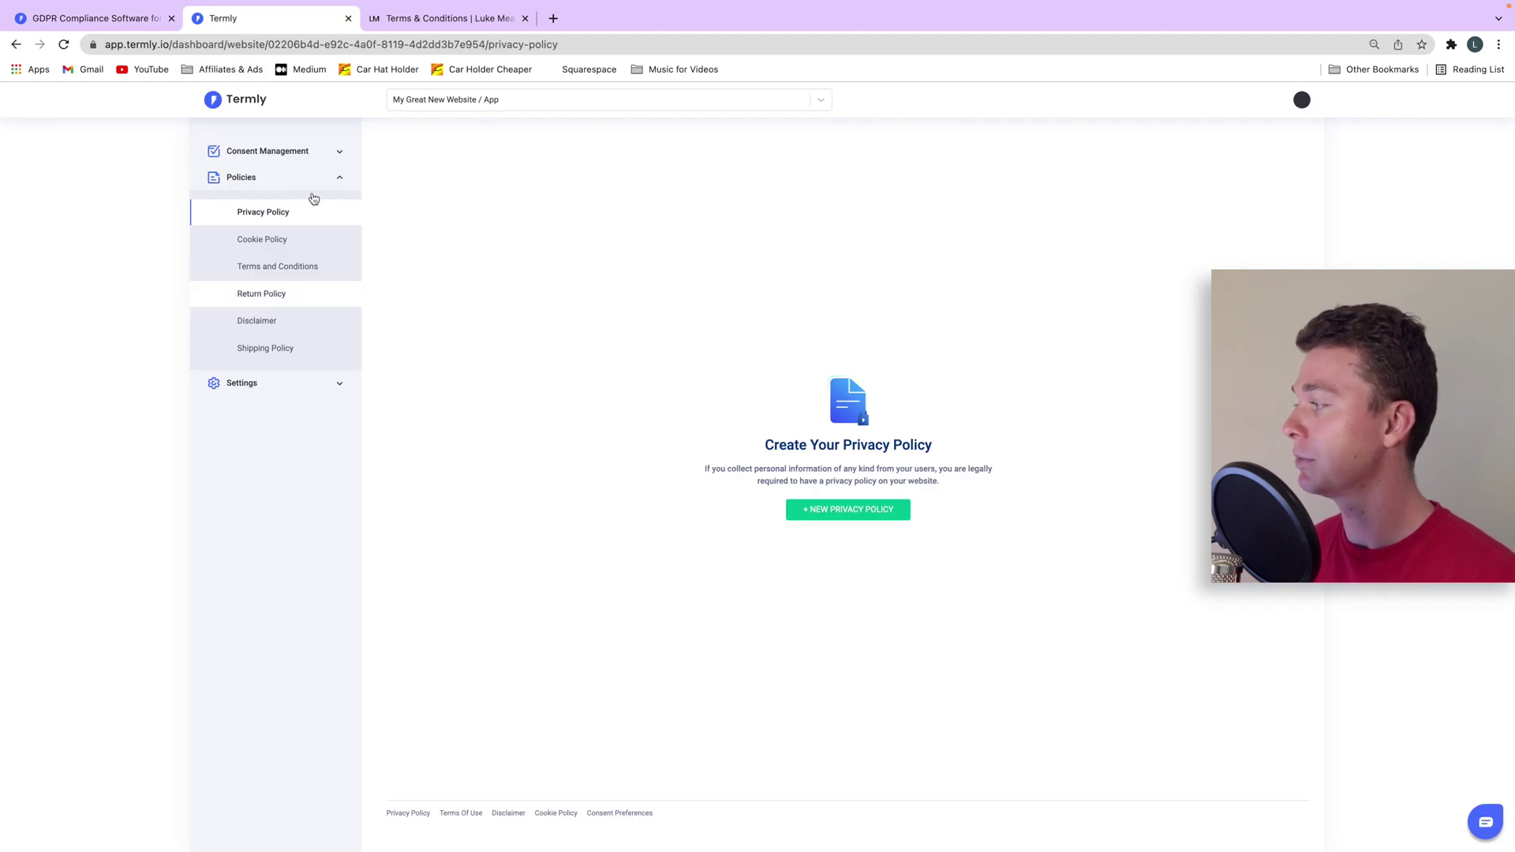
left_click(470, 102)
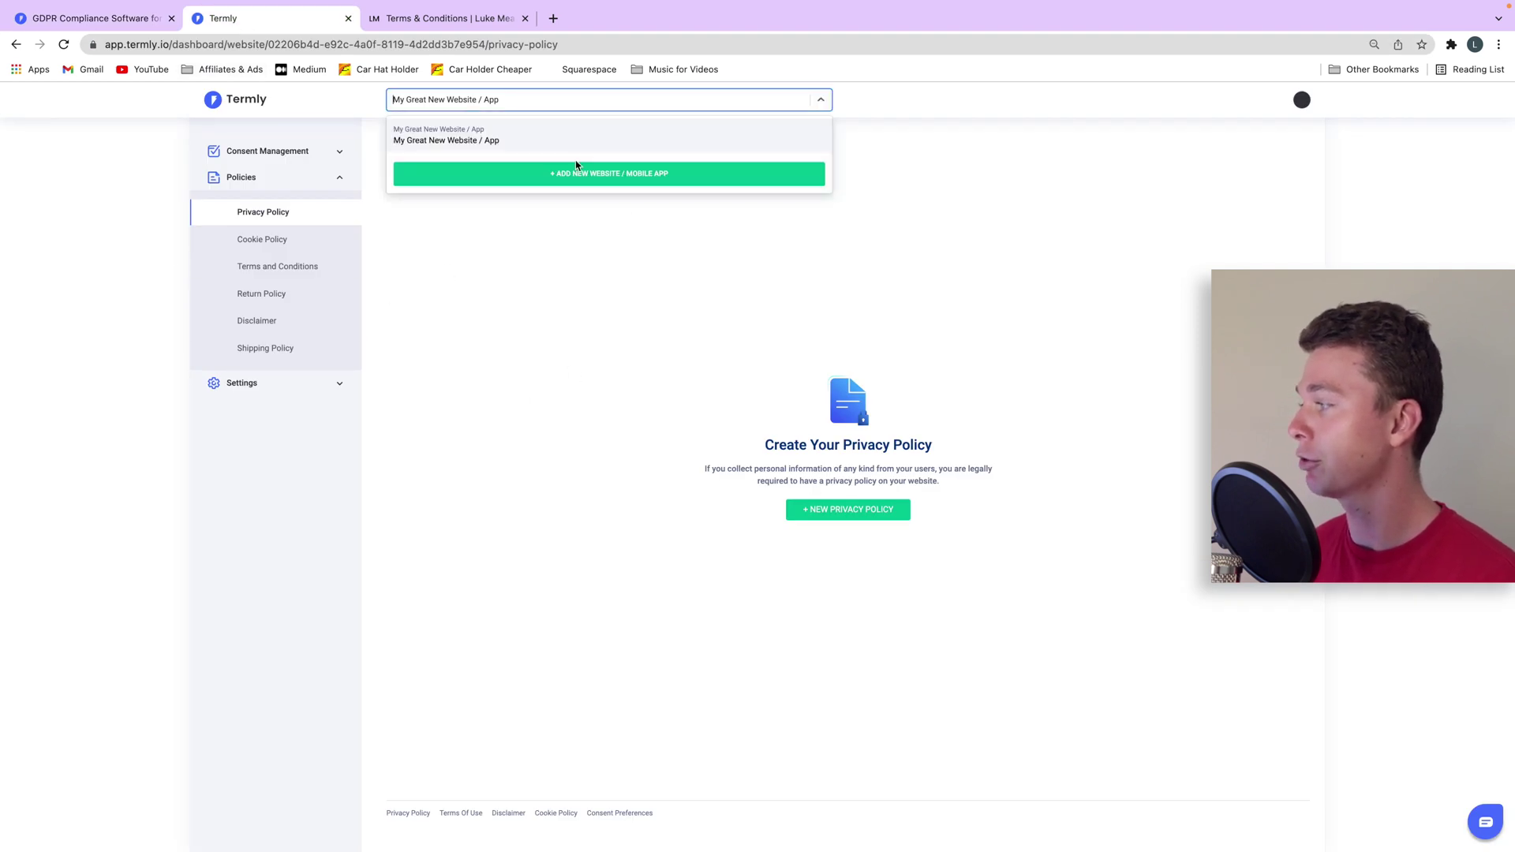
left_click(632, 277)
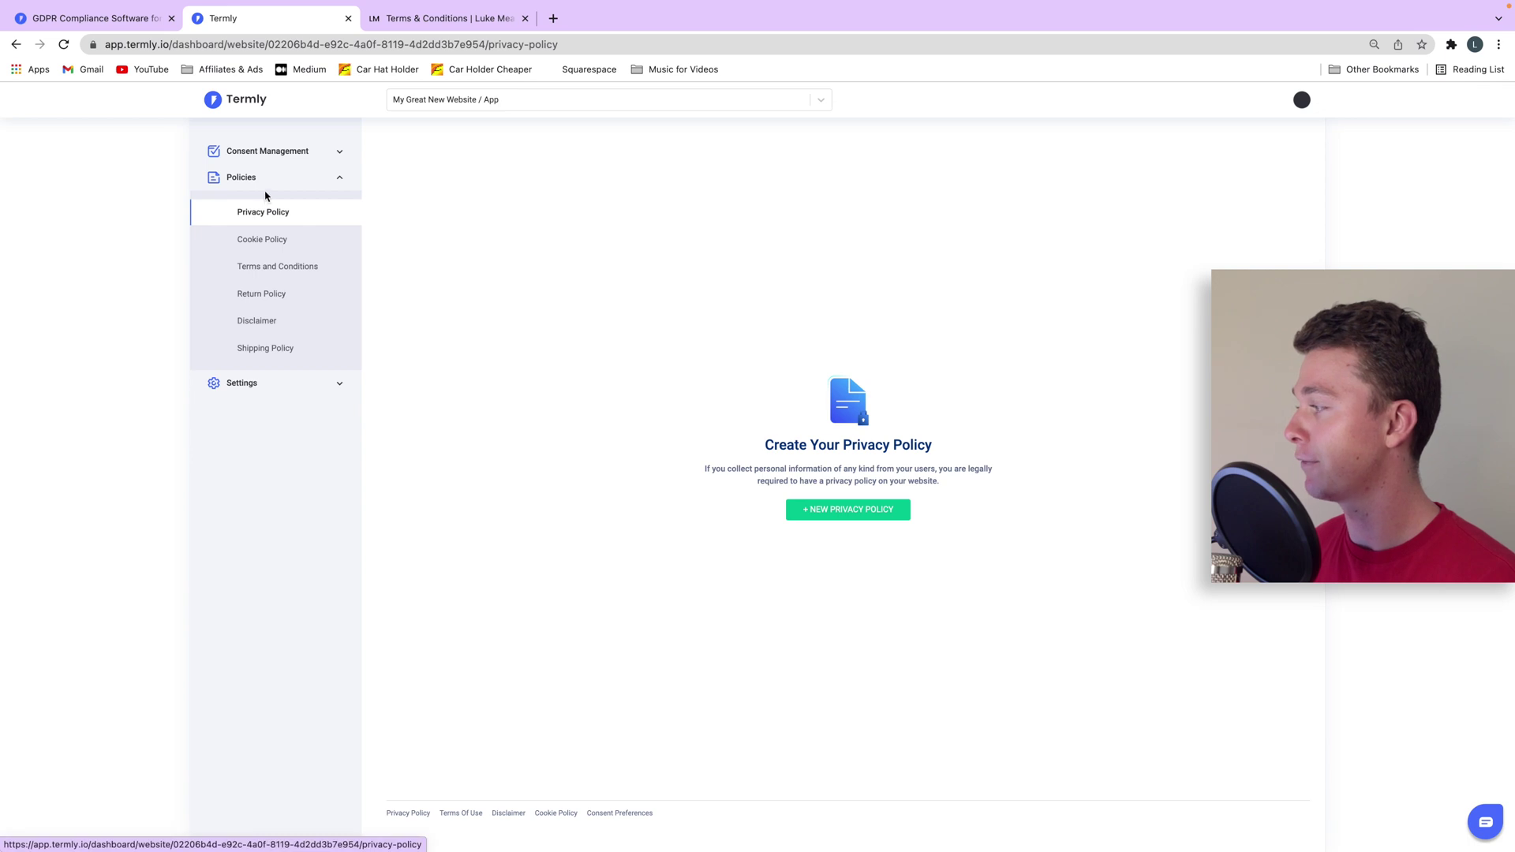
left_click(323, 167)
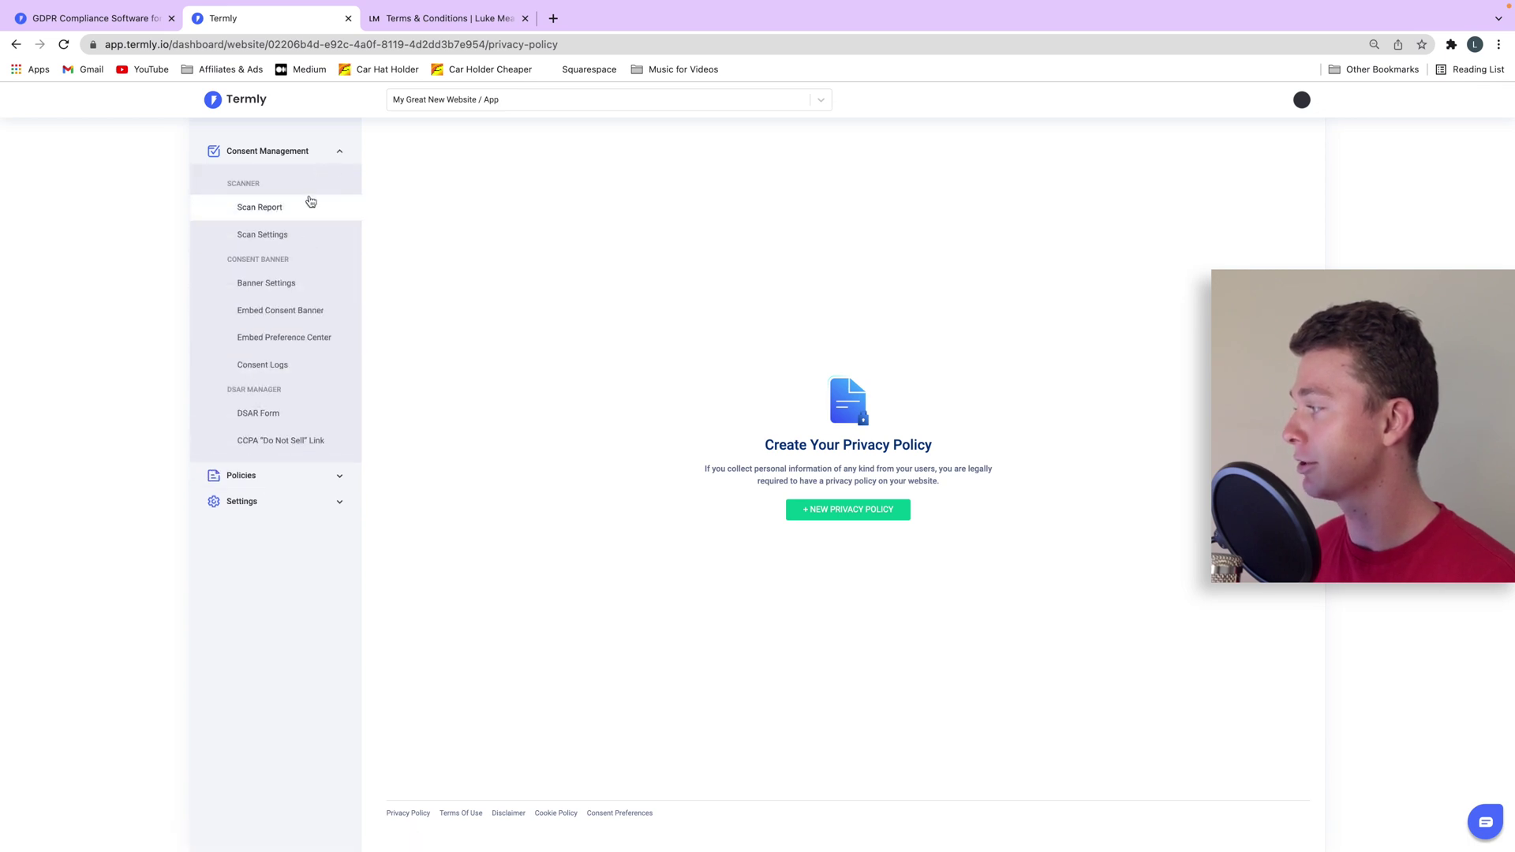
left_click(324, 482)
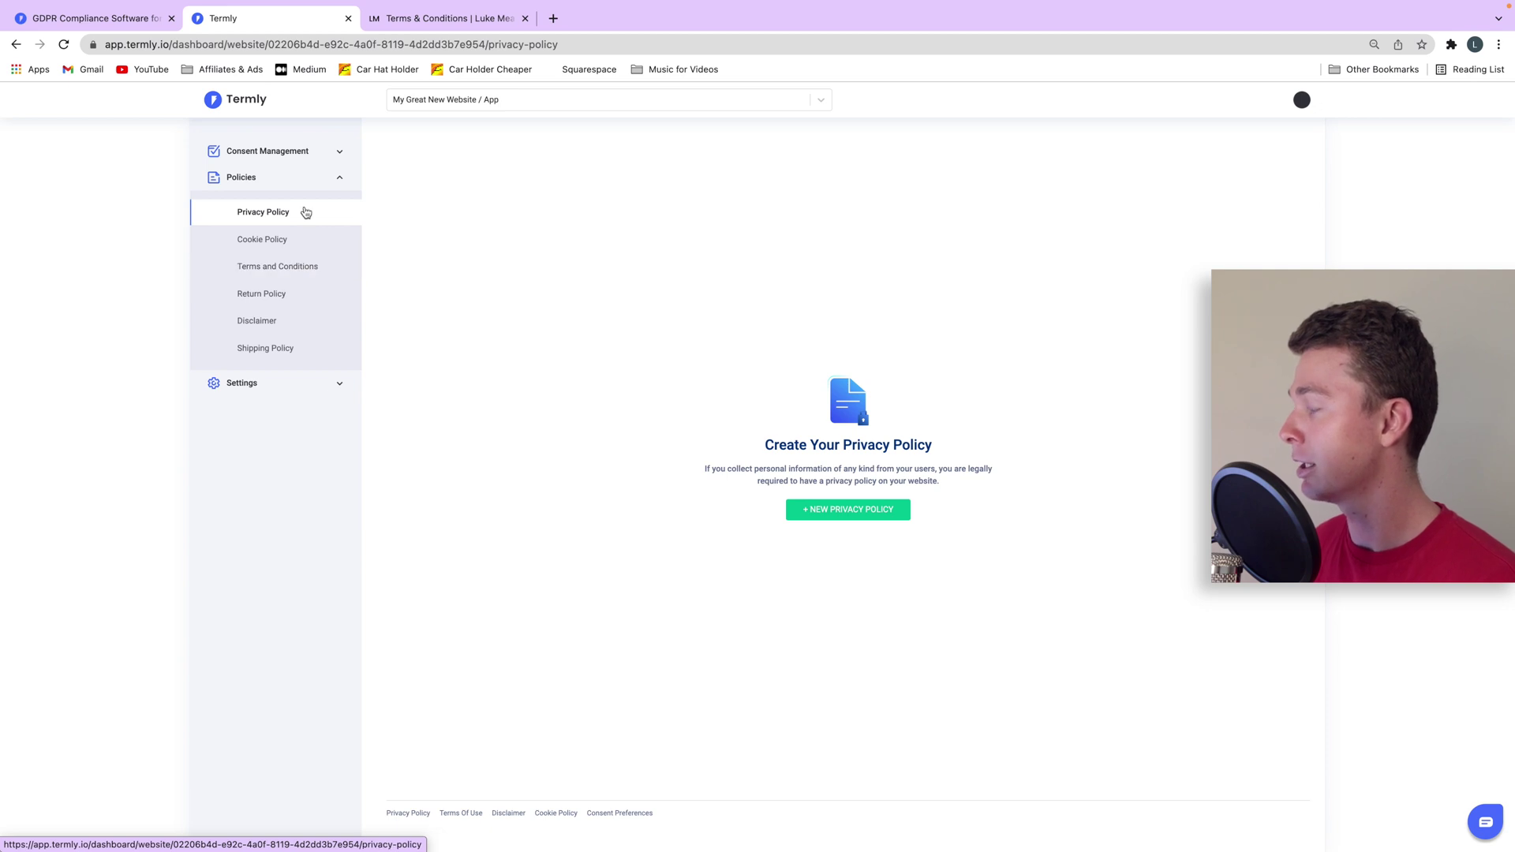
left_click(876, 513)
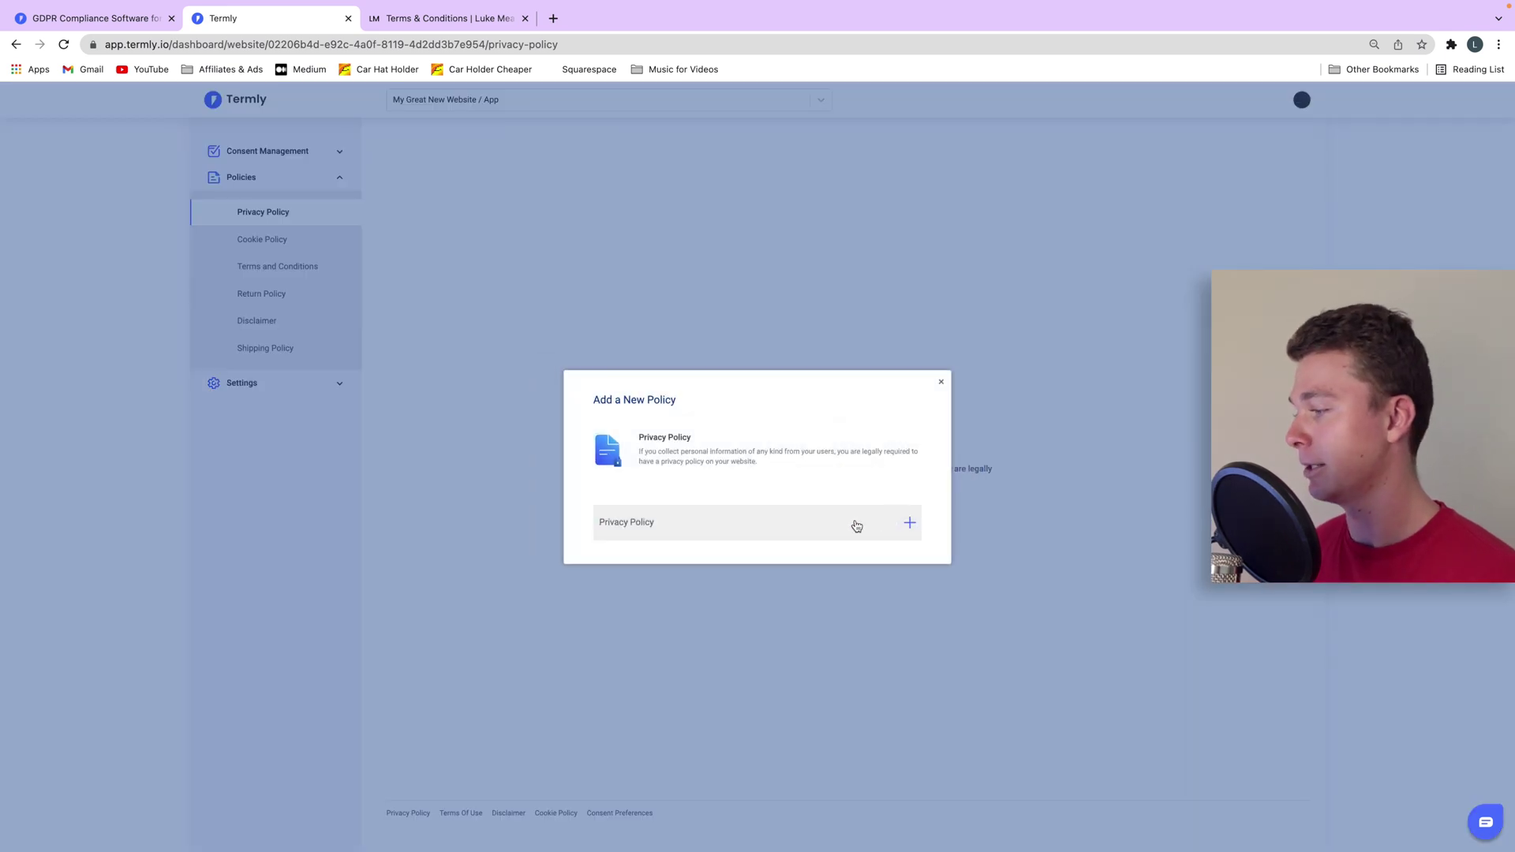
Pick the Privacy Policy template, mark it for a website, and list Email addresses as collected.
left_click(856, 524)
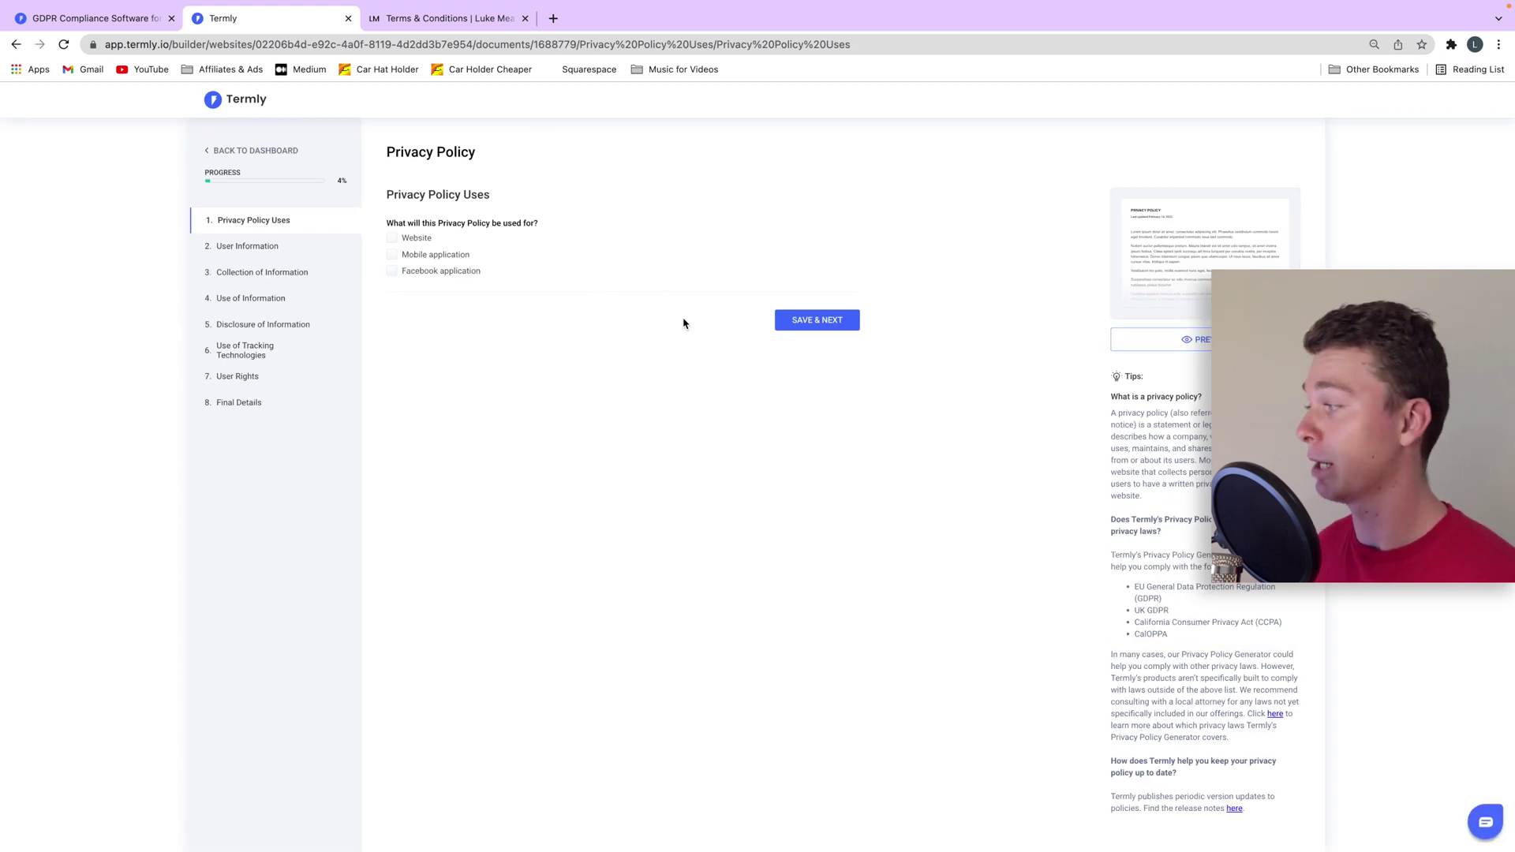
left_click(398, 241)
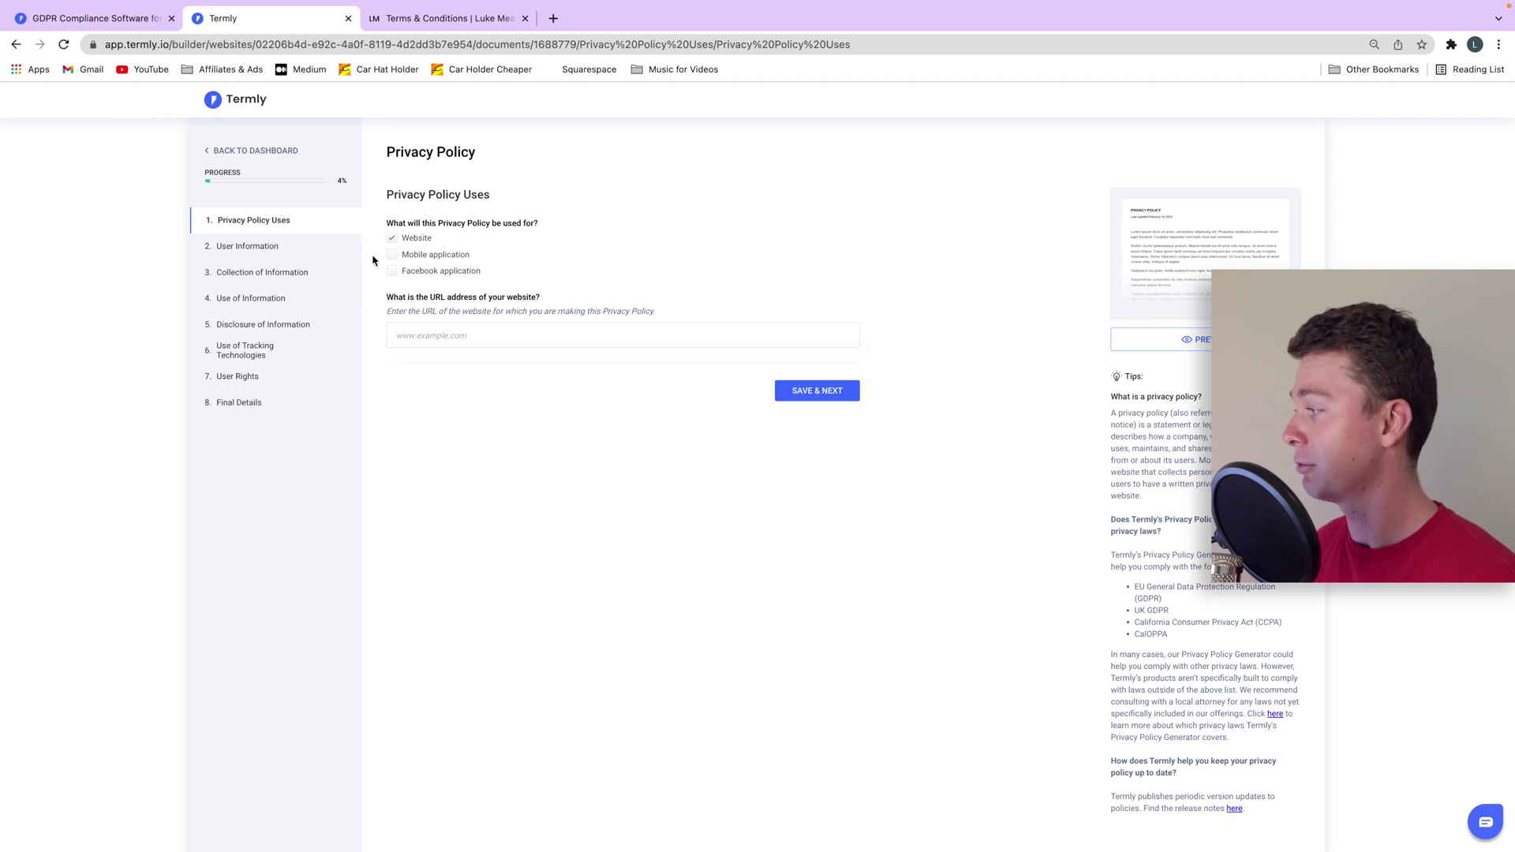
left_click(293, 257)
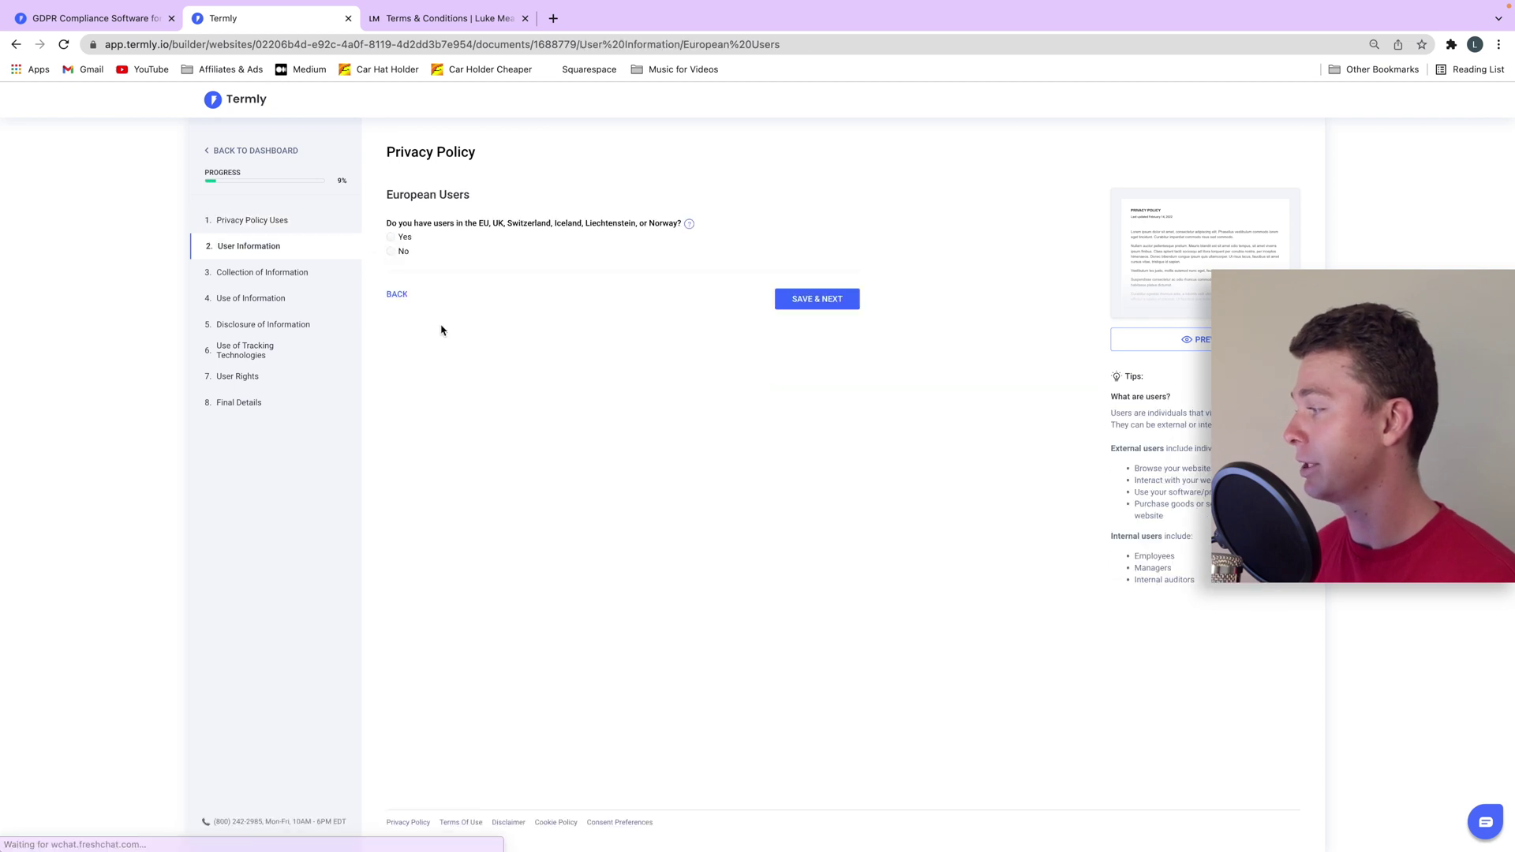
left_click(297, 296)
left_click(298, 272)
left_click(393, 295)
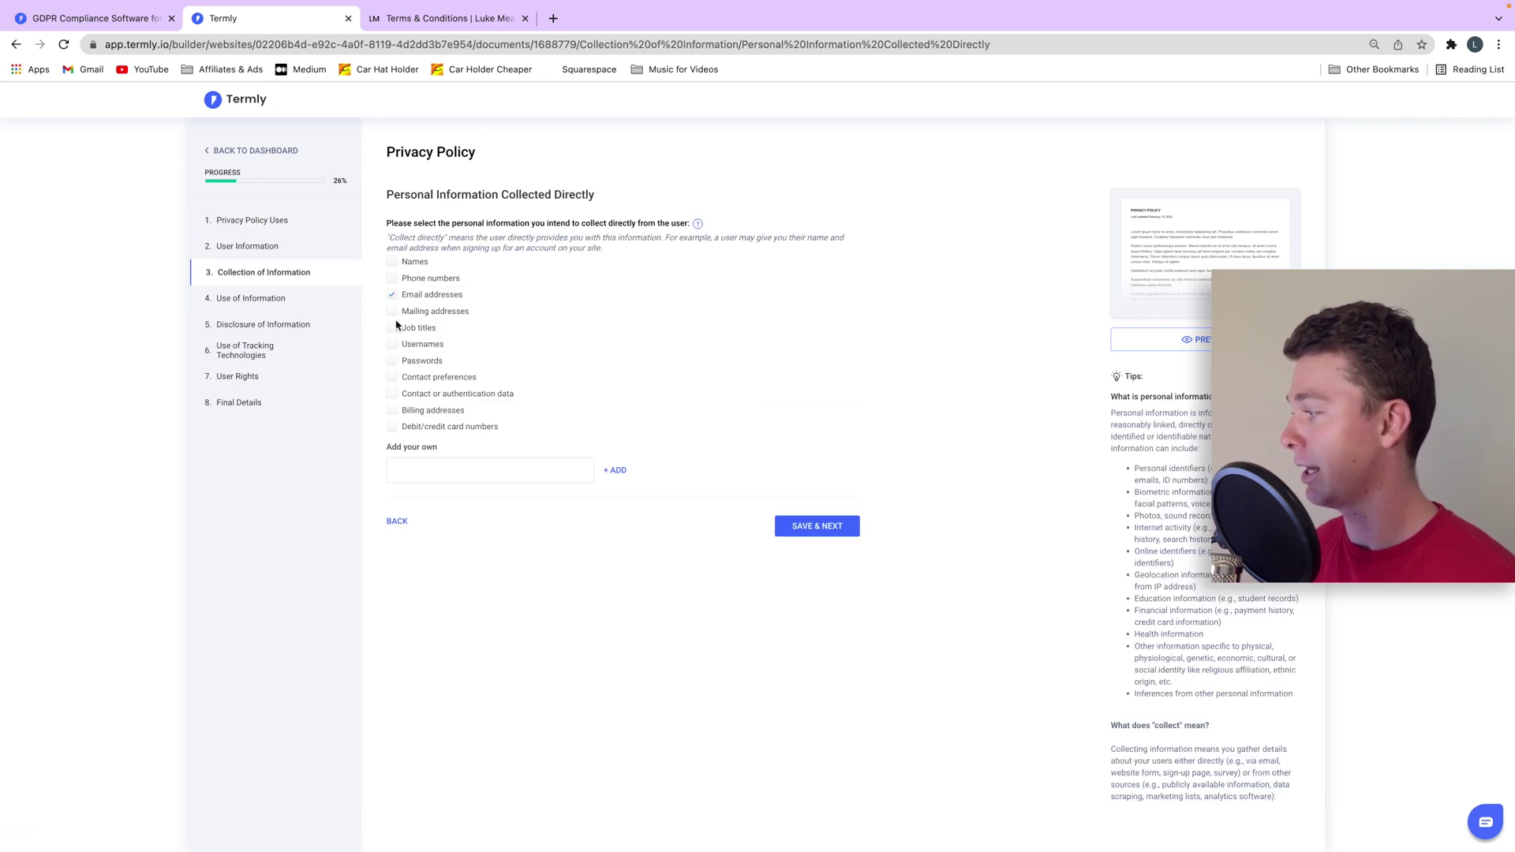
left_click(841, 537)
Answer Yes to having a data protection officer, save through to the version date, and preview.
left_click(268, 298)
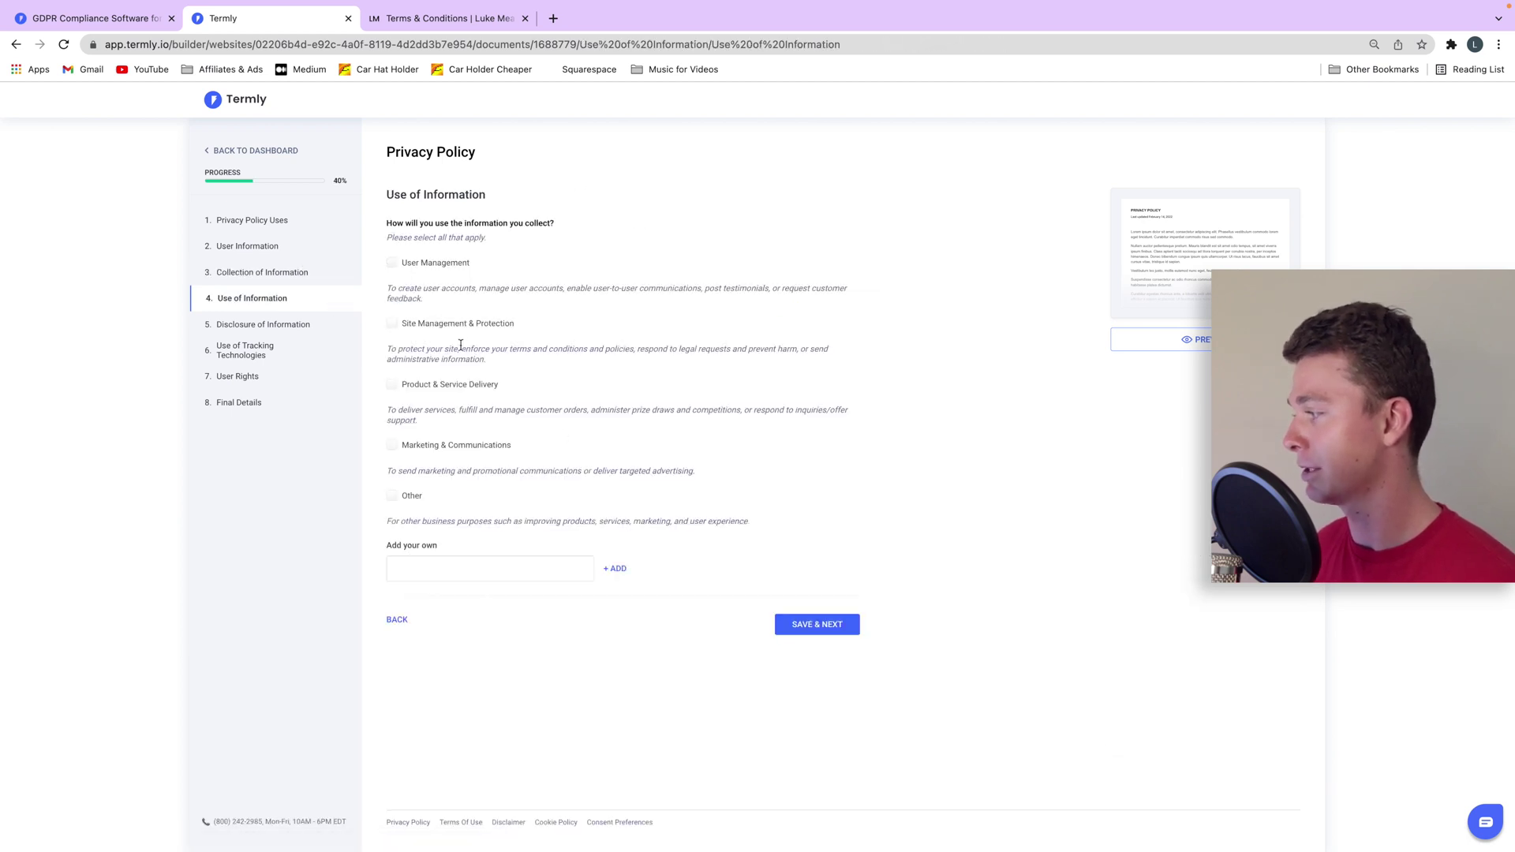
left_click(348, 366)
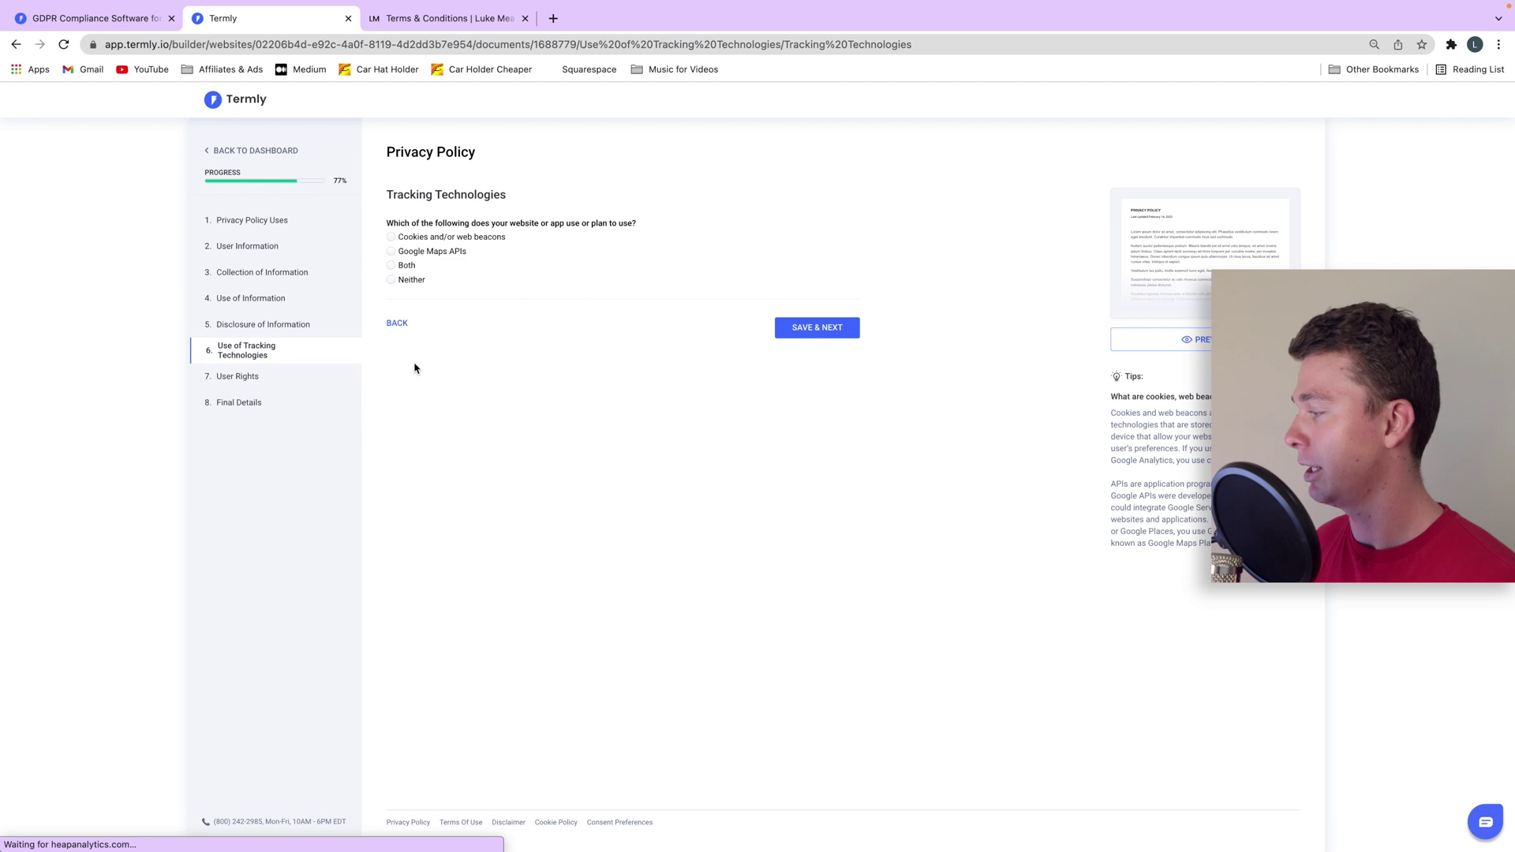
left_click(805, 331)
left_click(398, 272)
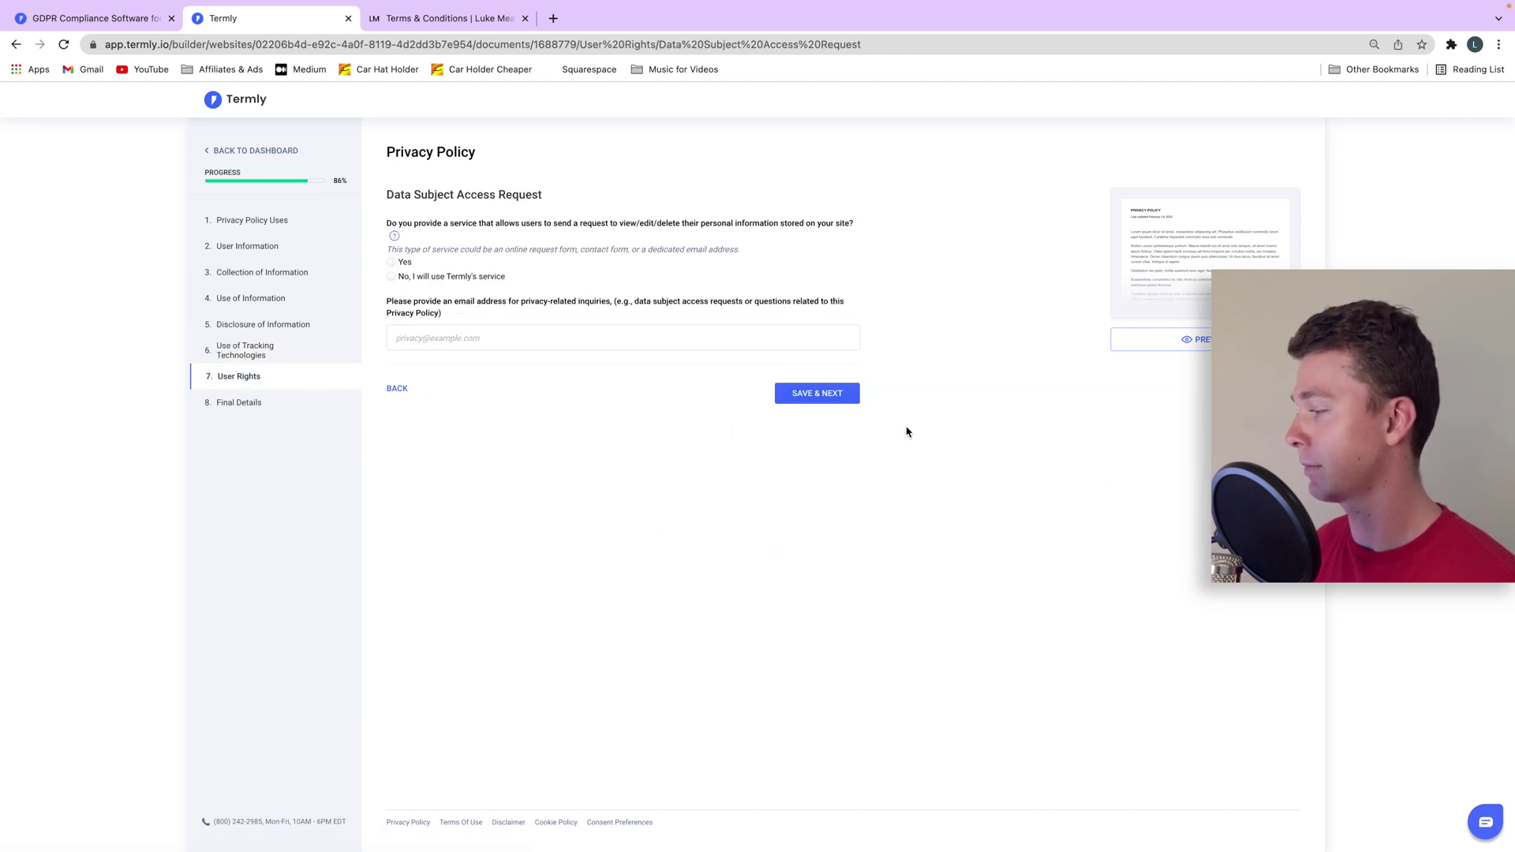
left_click(827, 395)
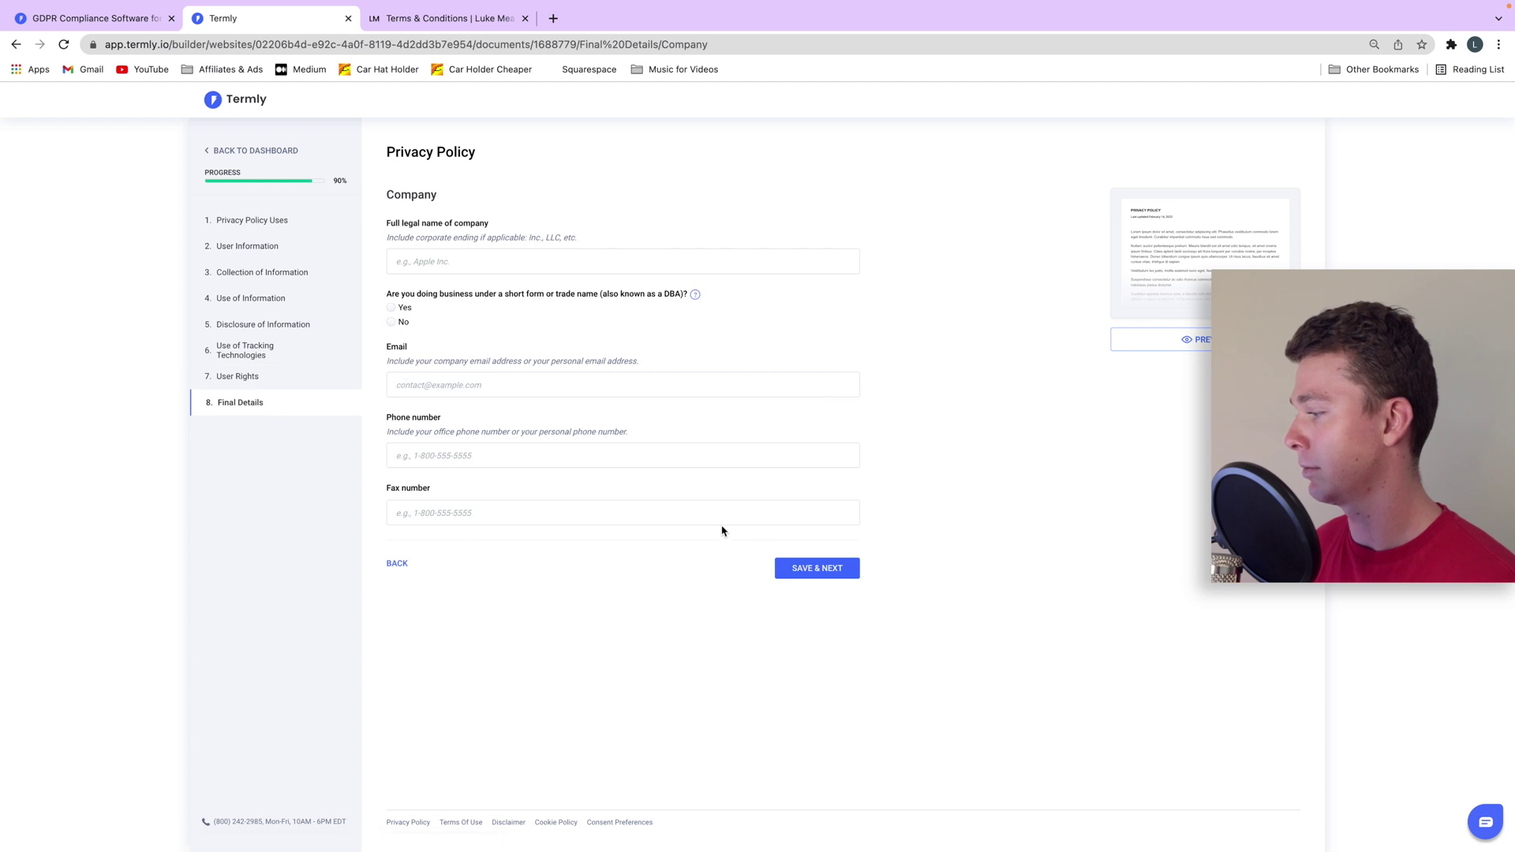
left_click(826, 578)
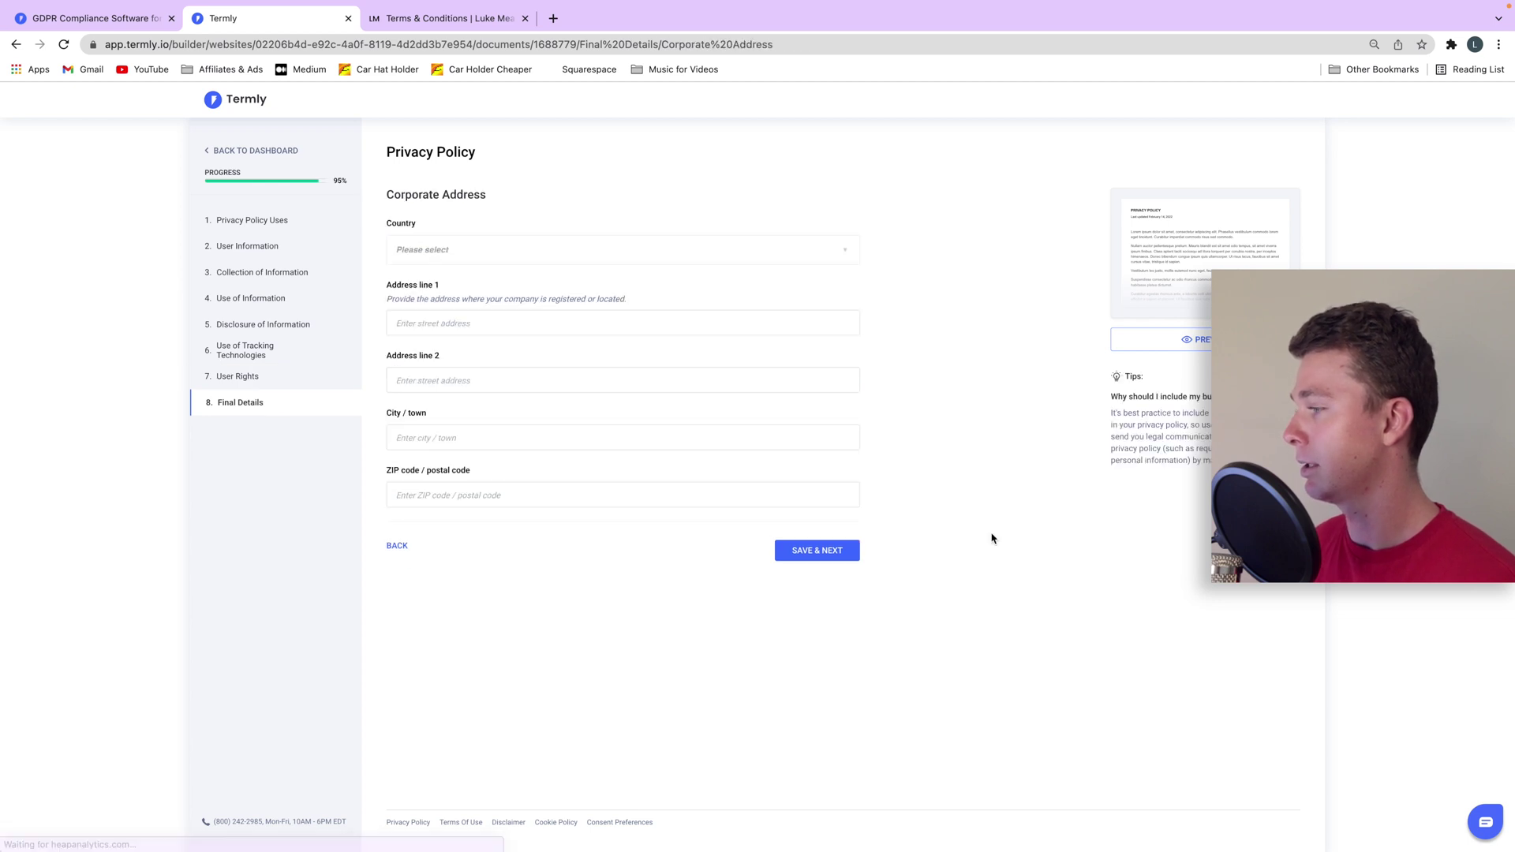
left_click(790, 556)
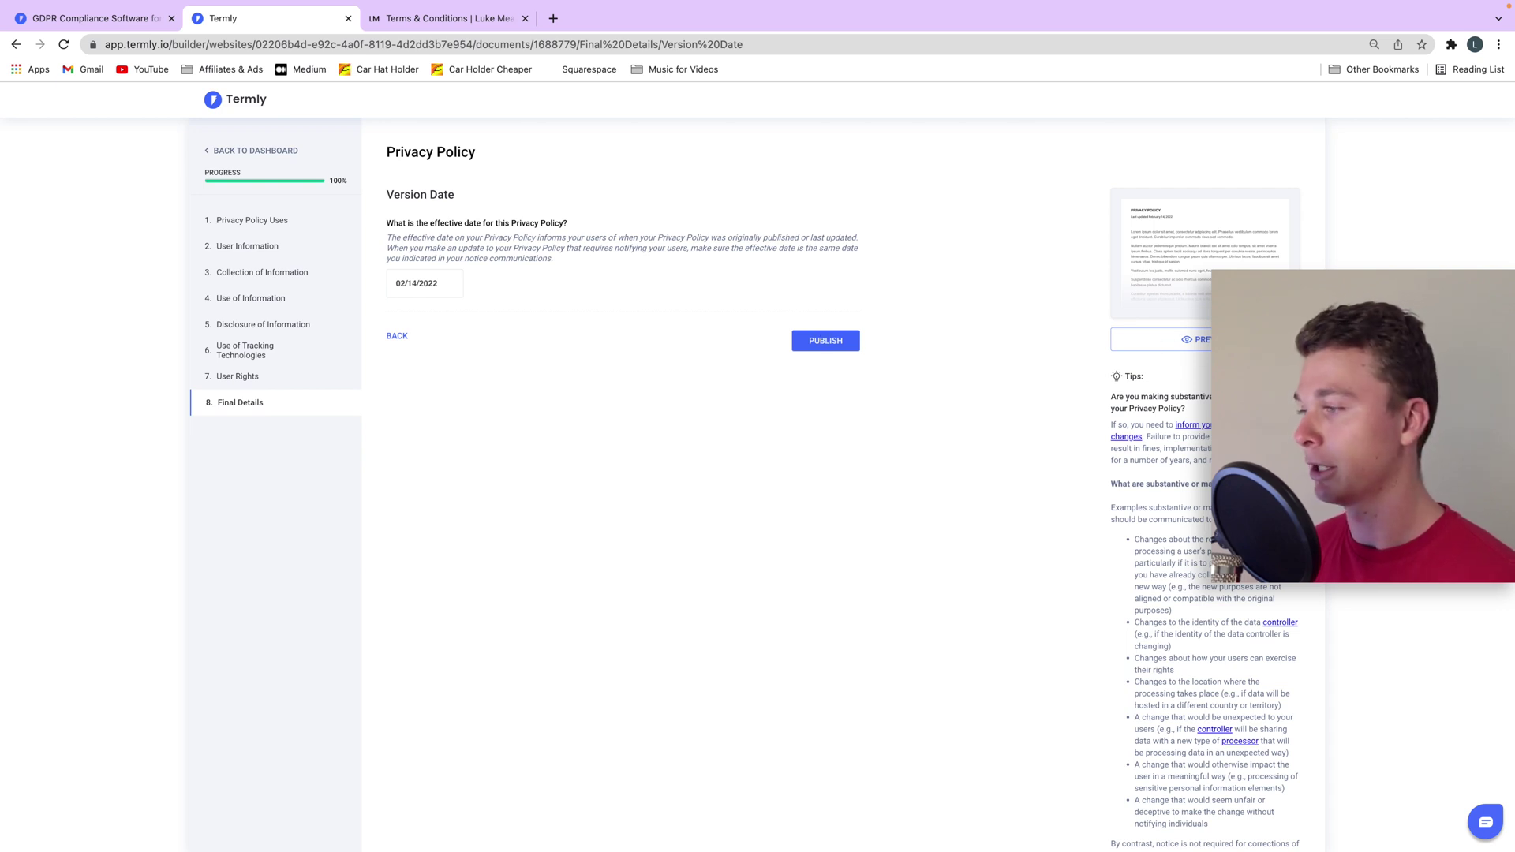
left_click(1238, 340)
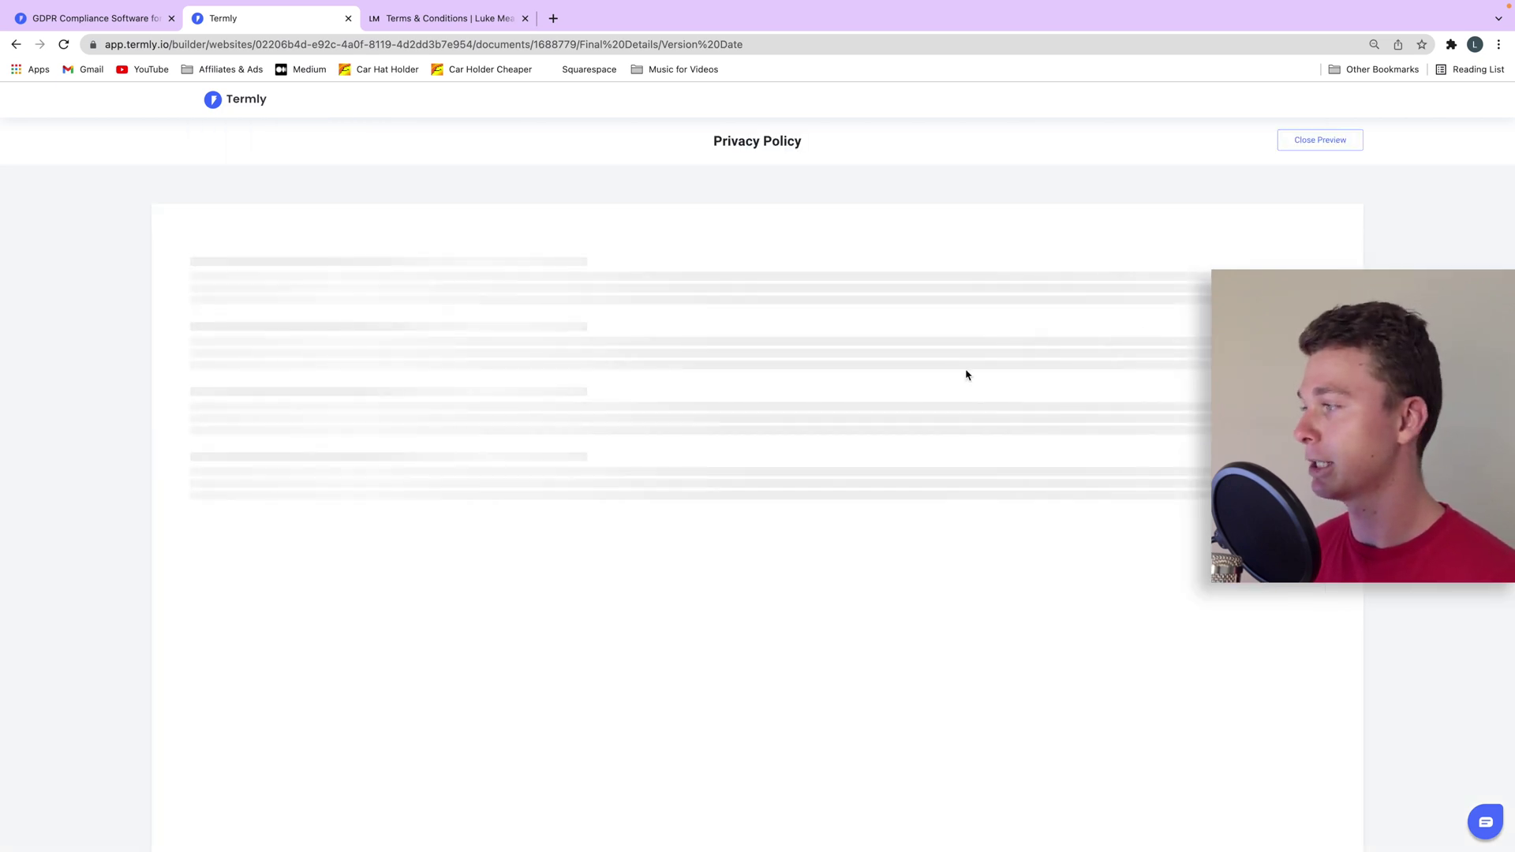
Read through the generated policy preview, close it, and publish the privacy policy.
scroll(490, 323, "down", 8)
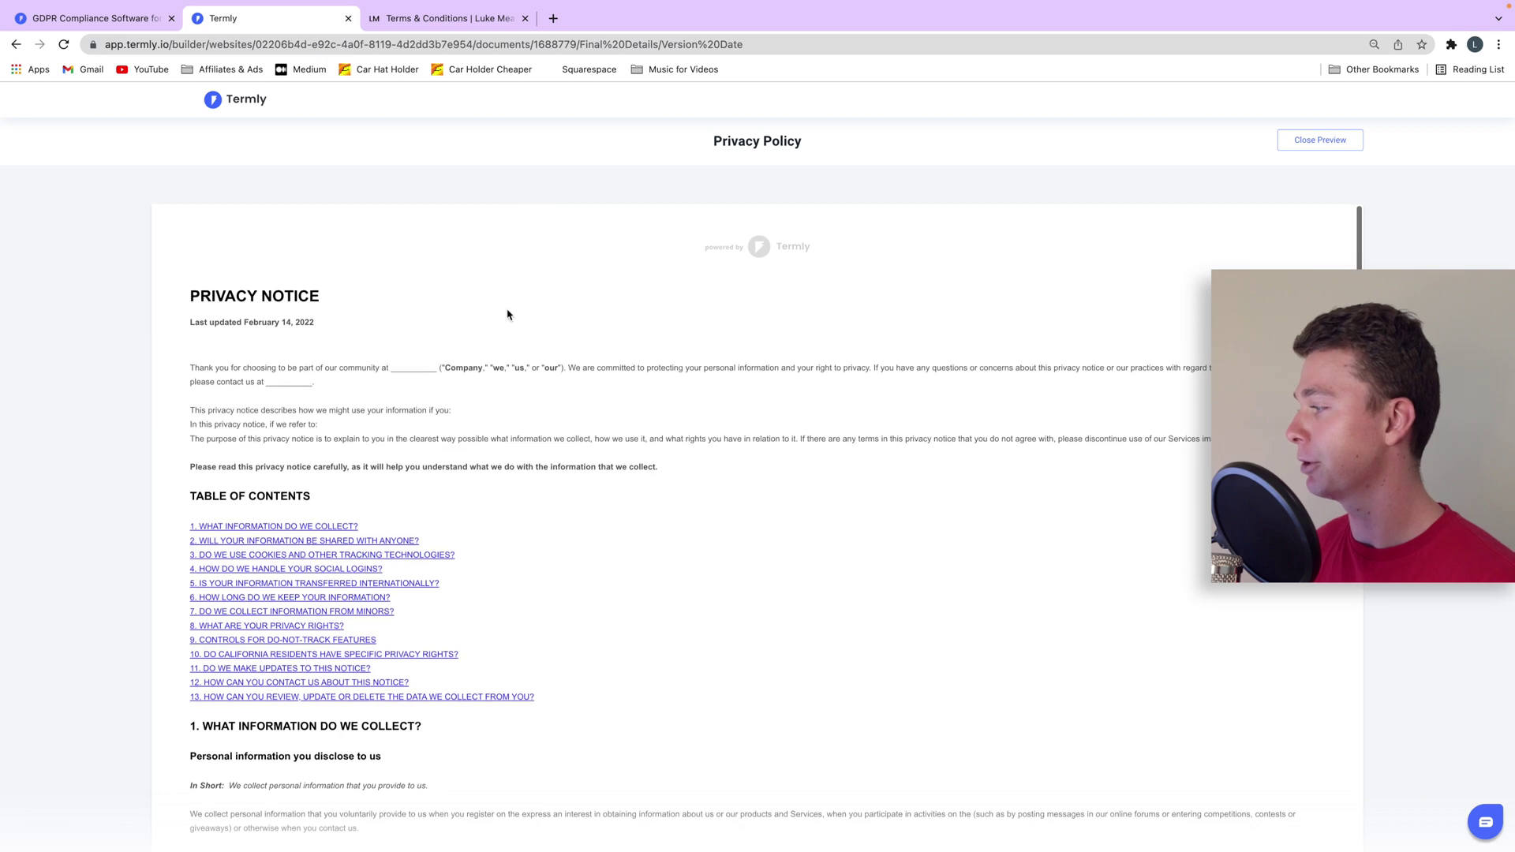
scroll(689, 286, "down", 20)
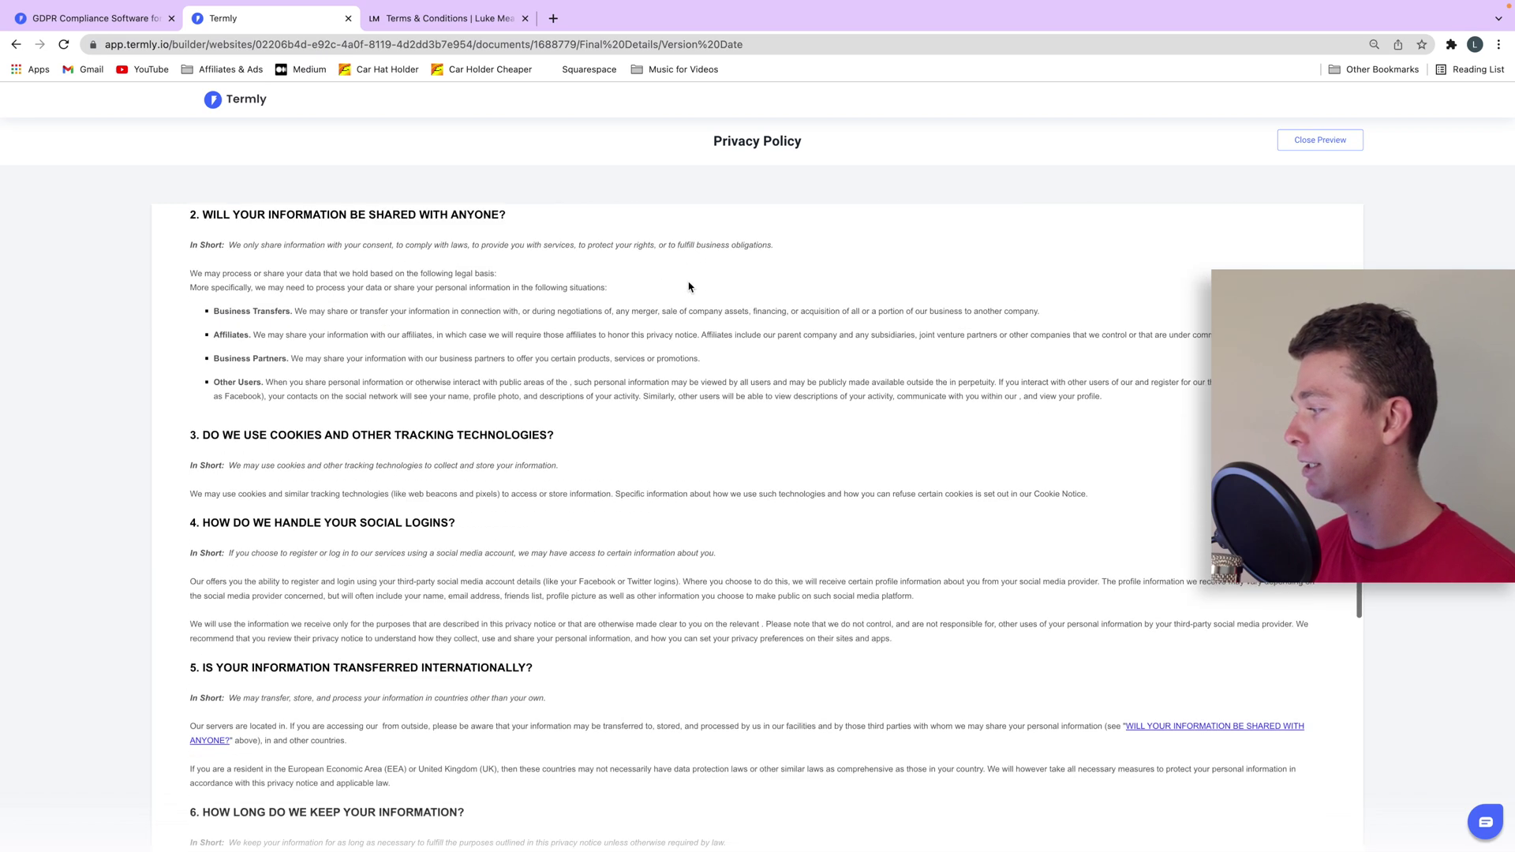
scroll(689, 287, "down", 3)
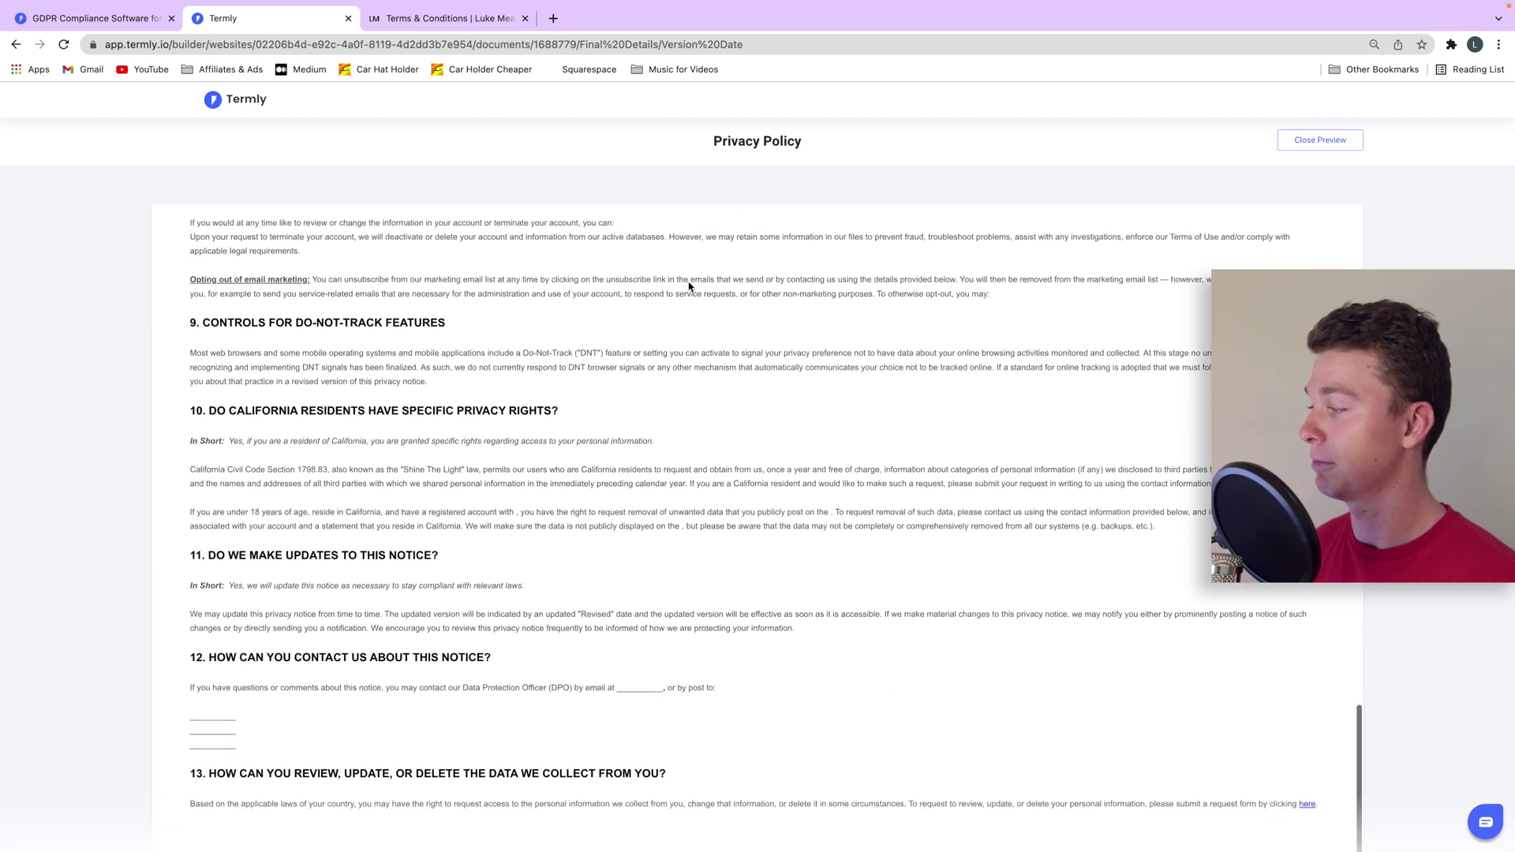
scroll(689, 286, "up", 8)
scroll(689, 286, "up", 20)
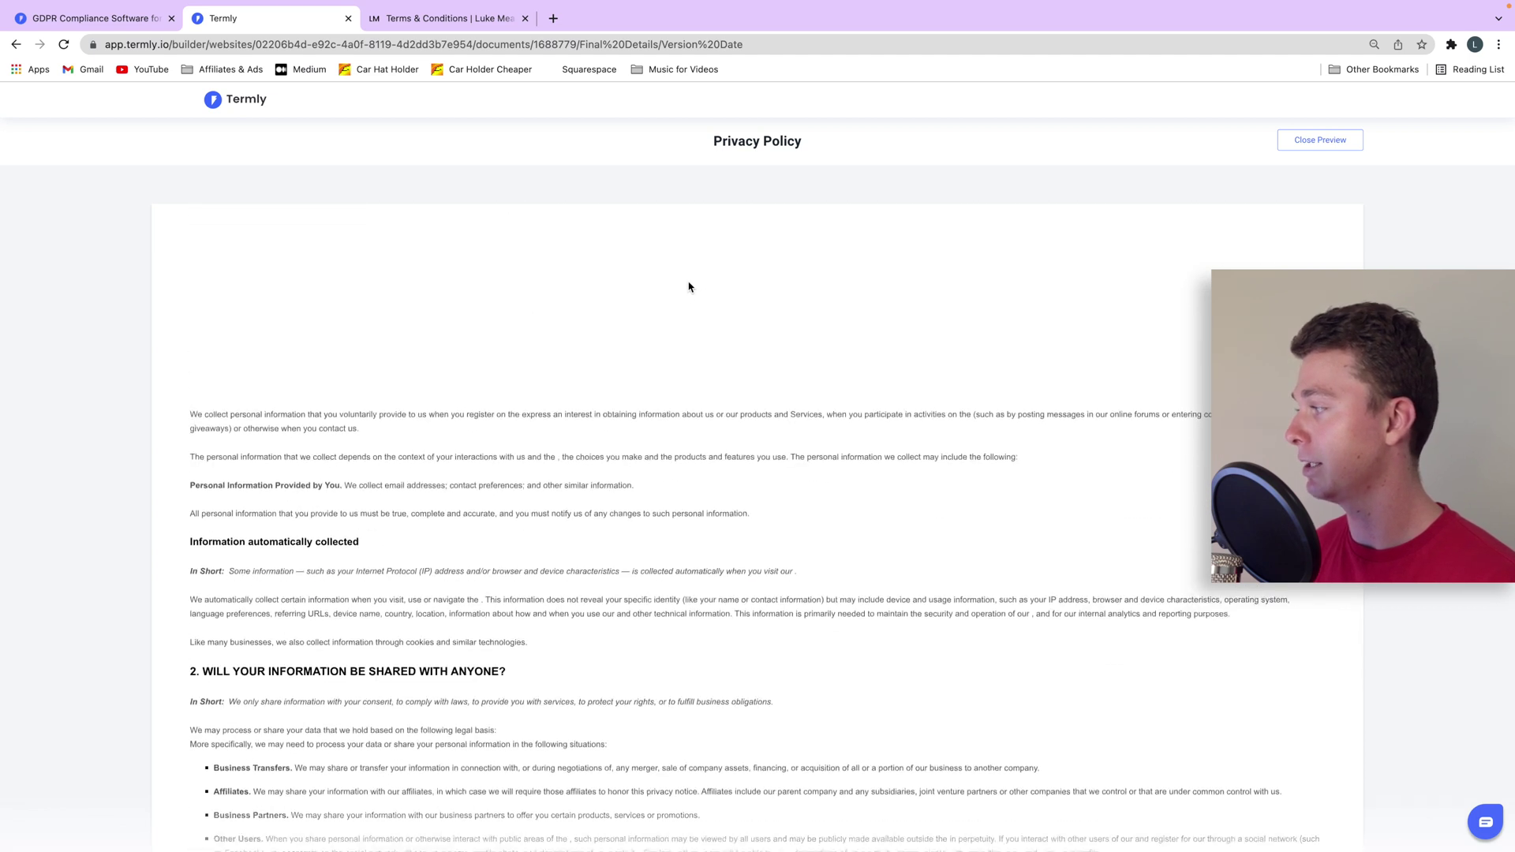
left_click(1293, 150)
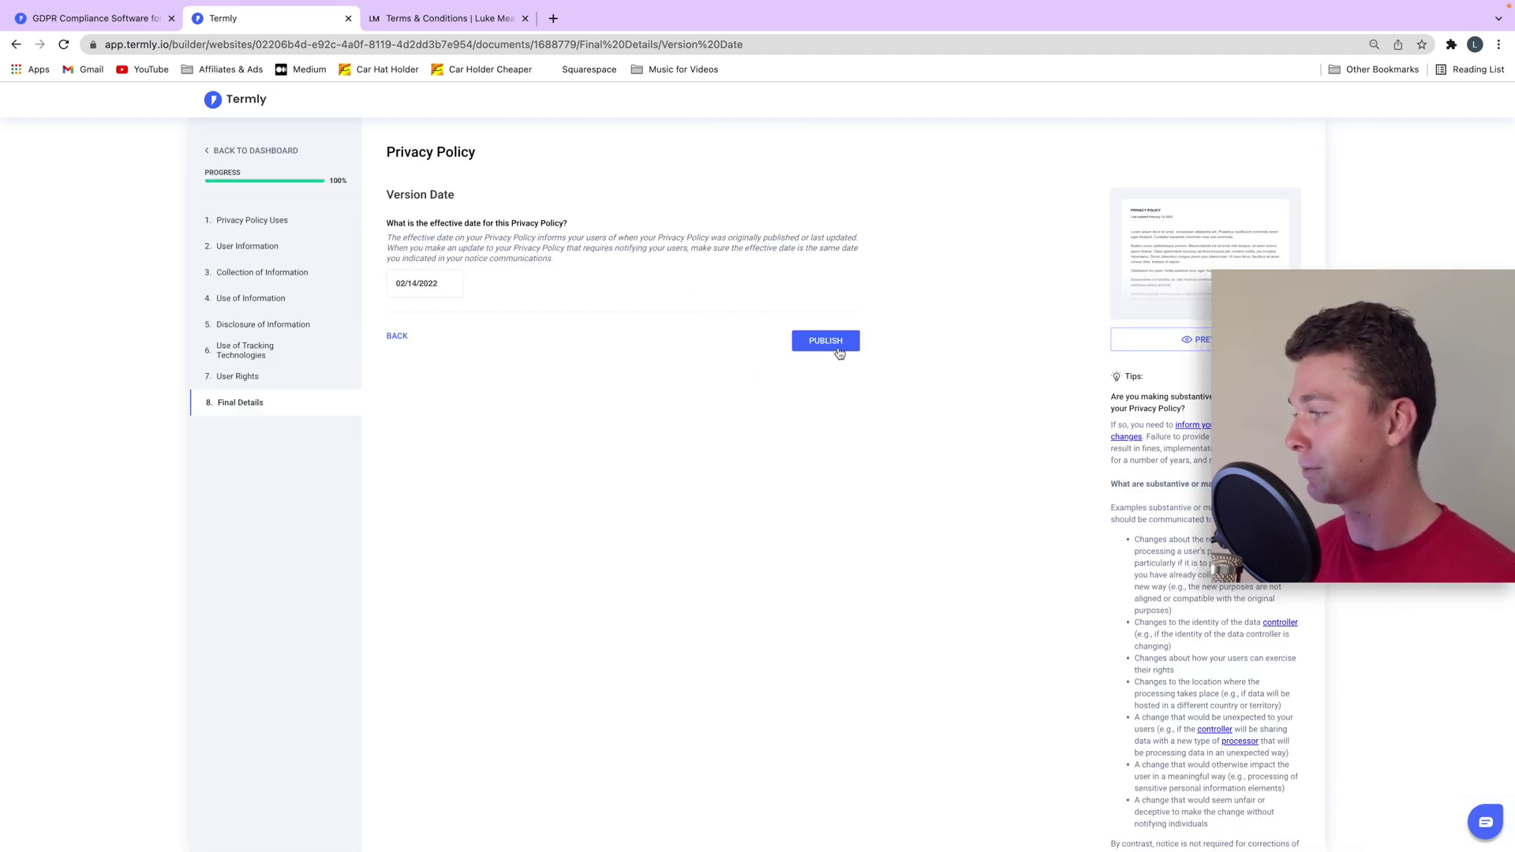
left_click(839, 352)
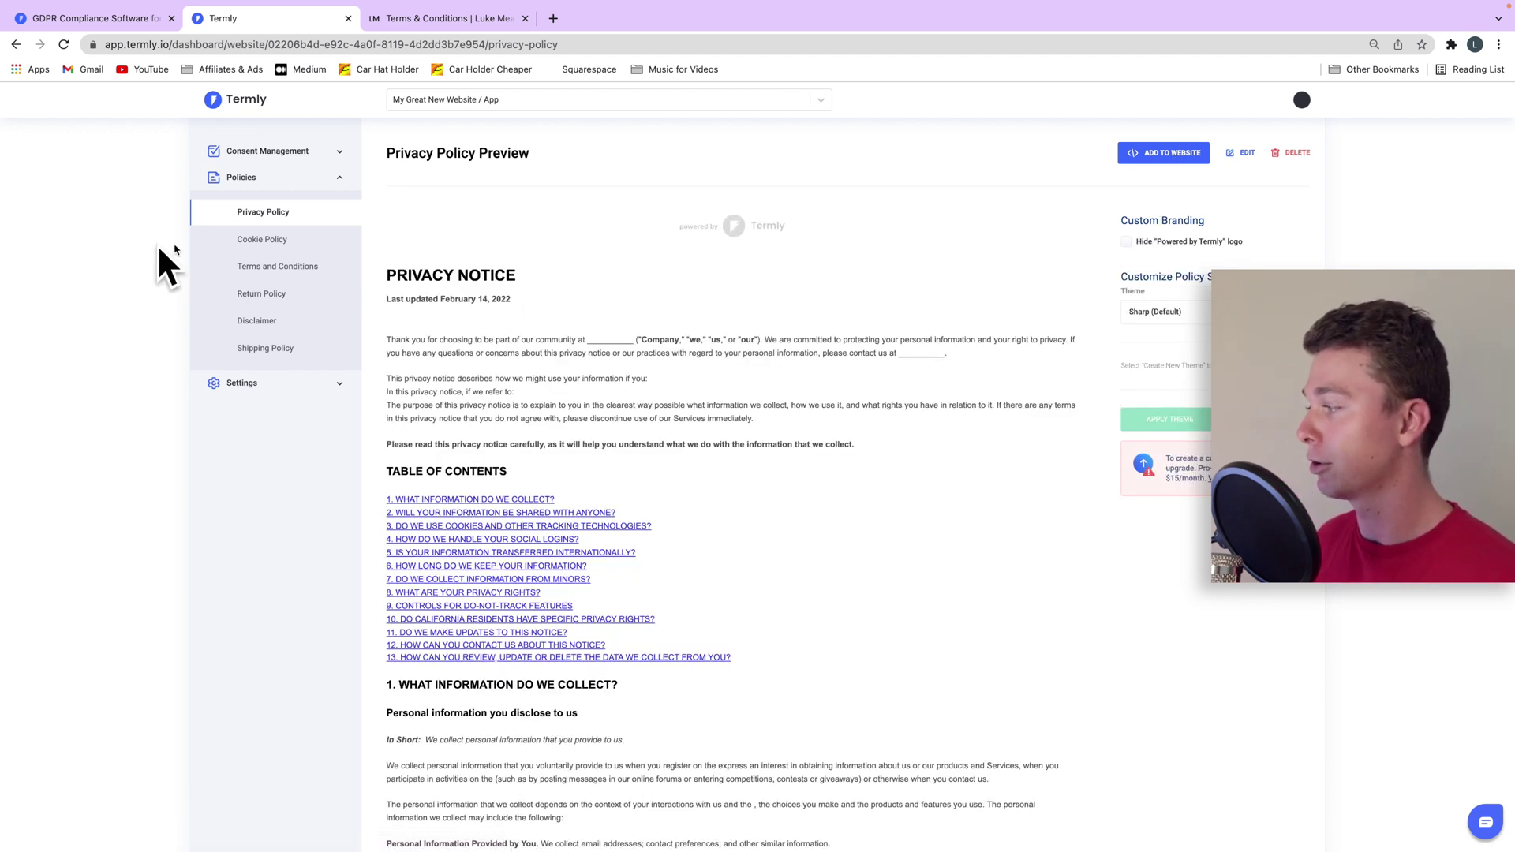
Copy the privacy policy in HTML format to the clipboard and close the add-to-website options.
left_click_drag(377, 273, 870, 623)
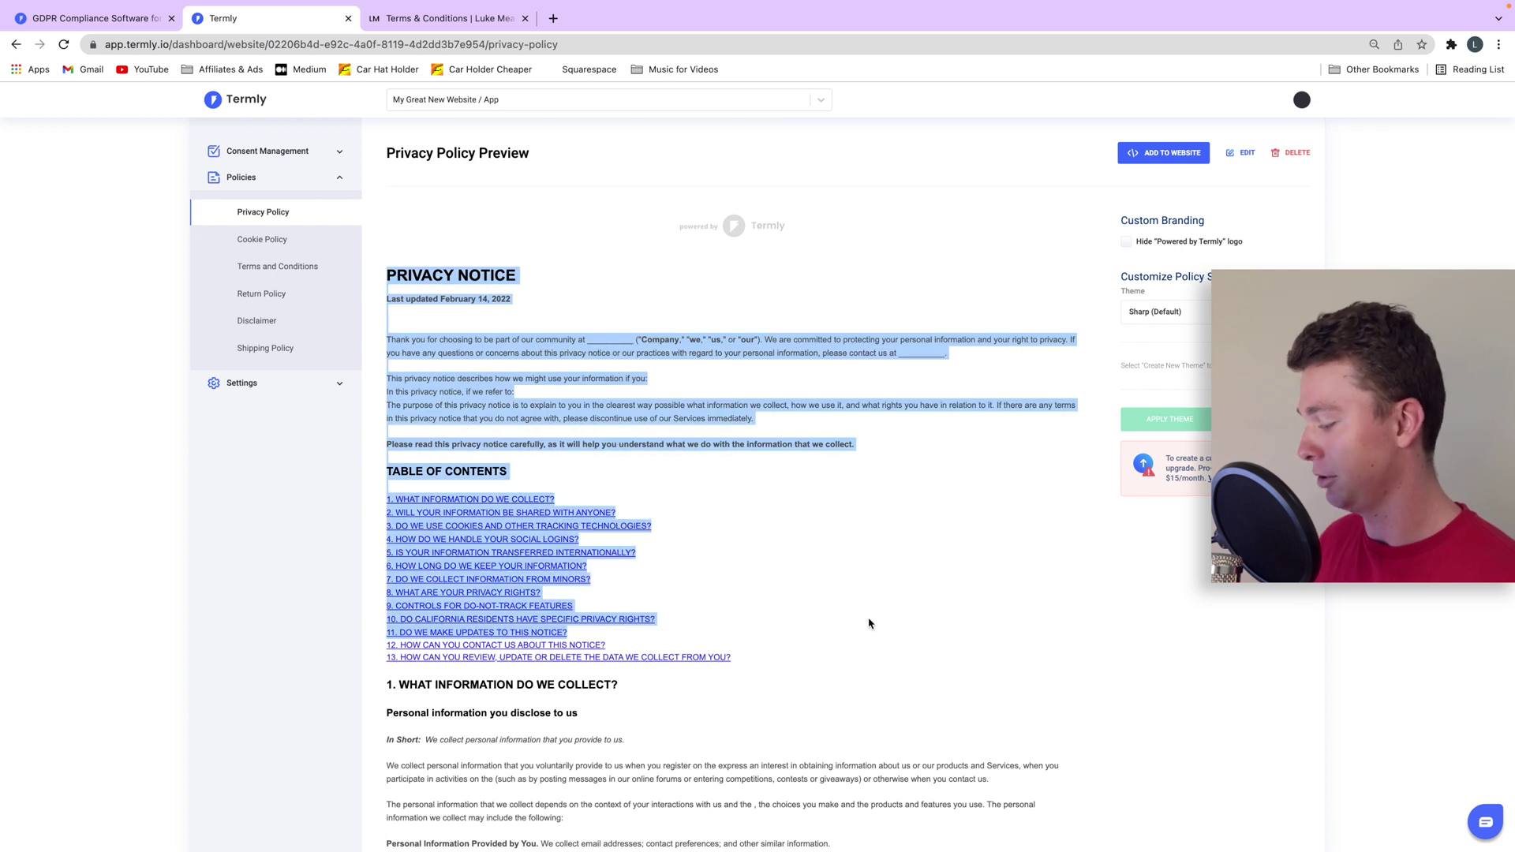
left_click(1174, 154)
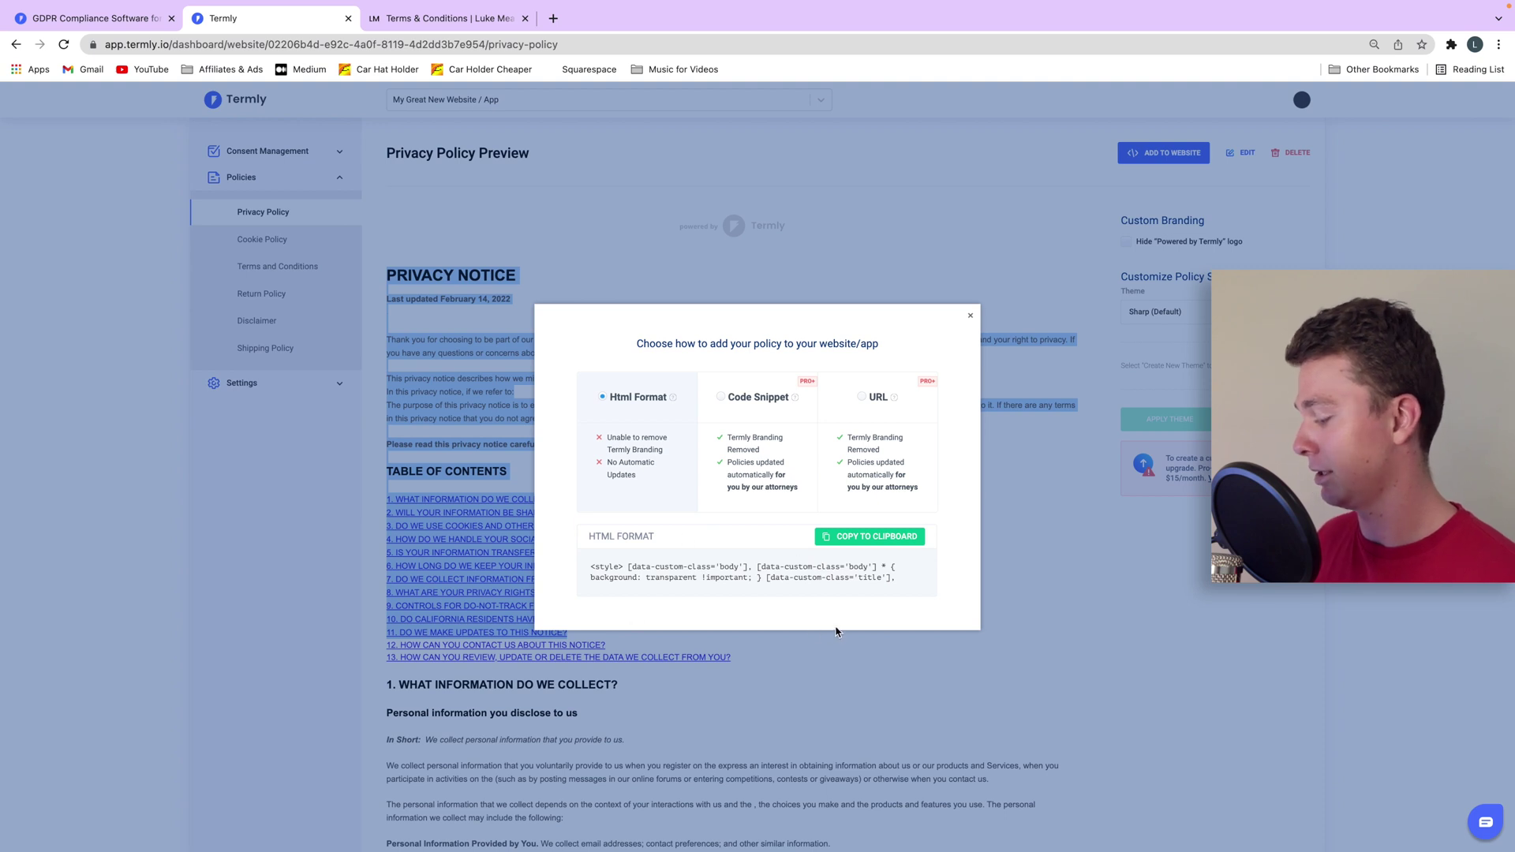
left_click(866, 537)
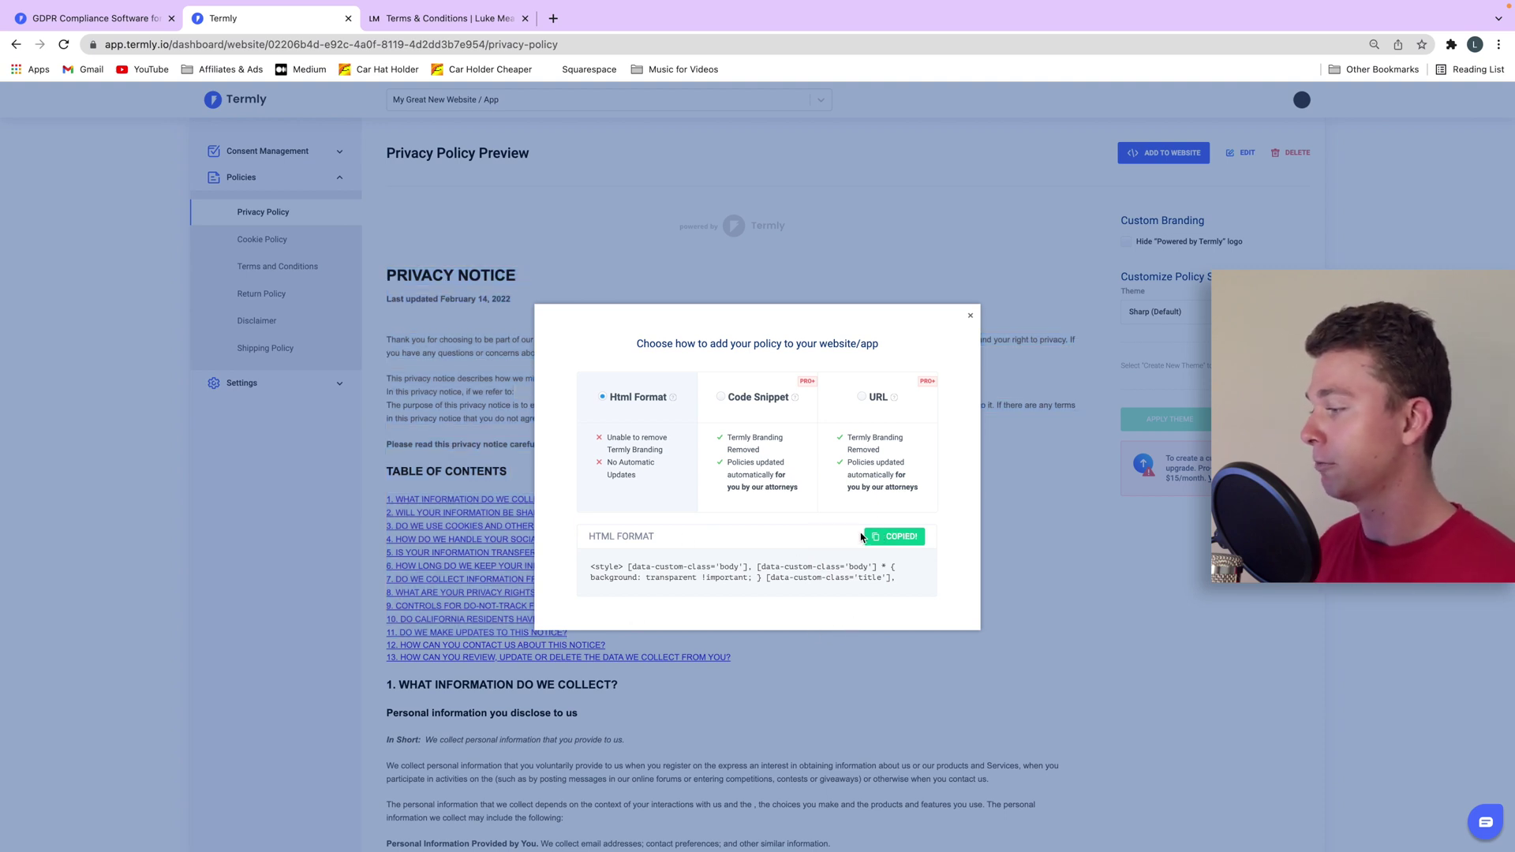
left_click(970, 319)
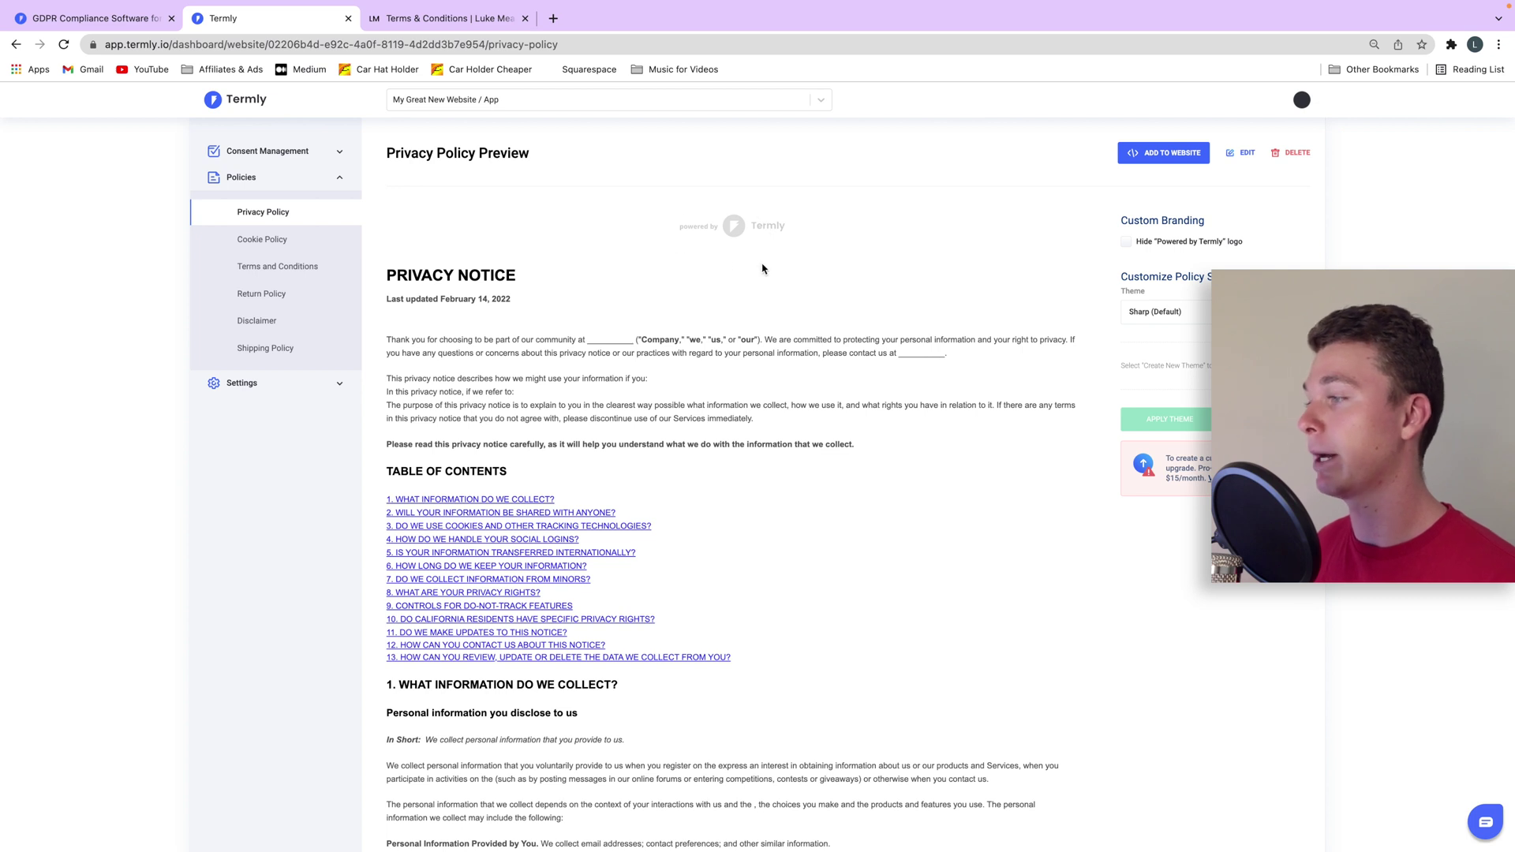
scroll(762, 270, "down", 1)
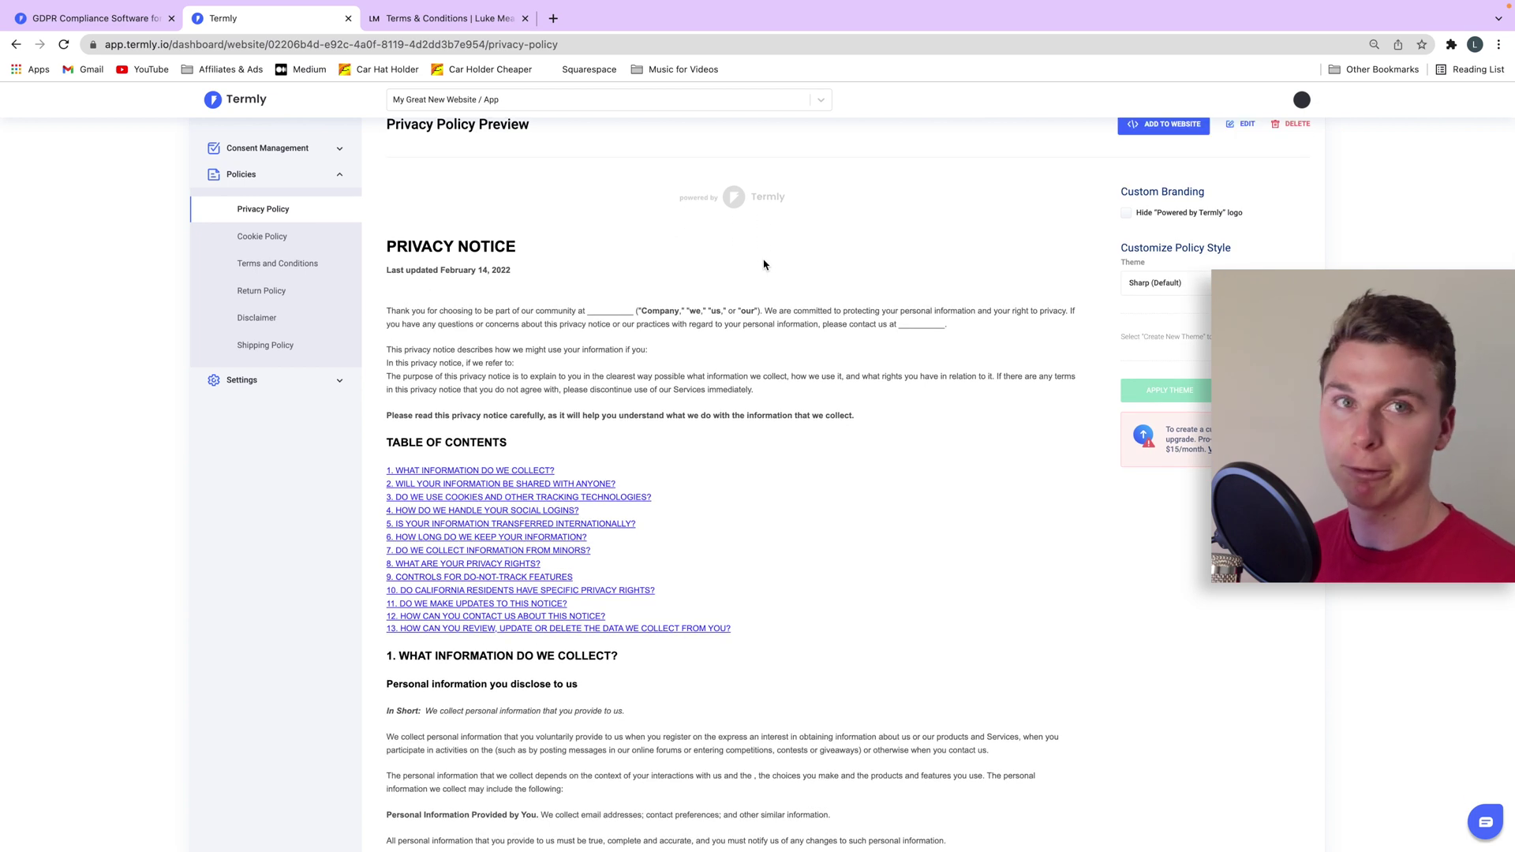
left_click(553, 17)
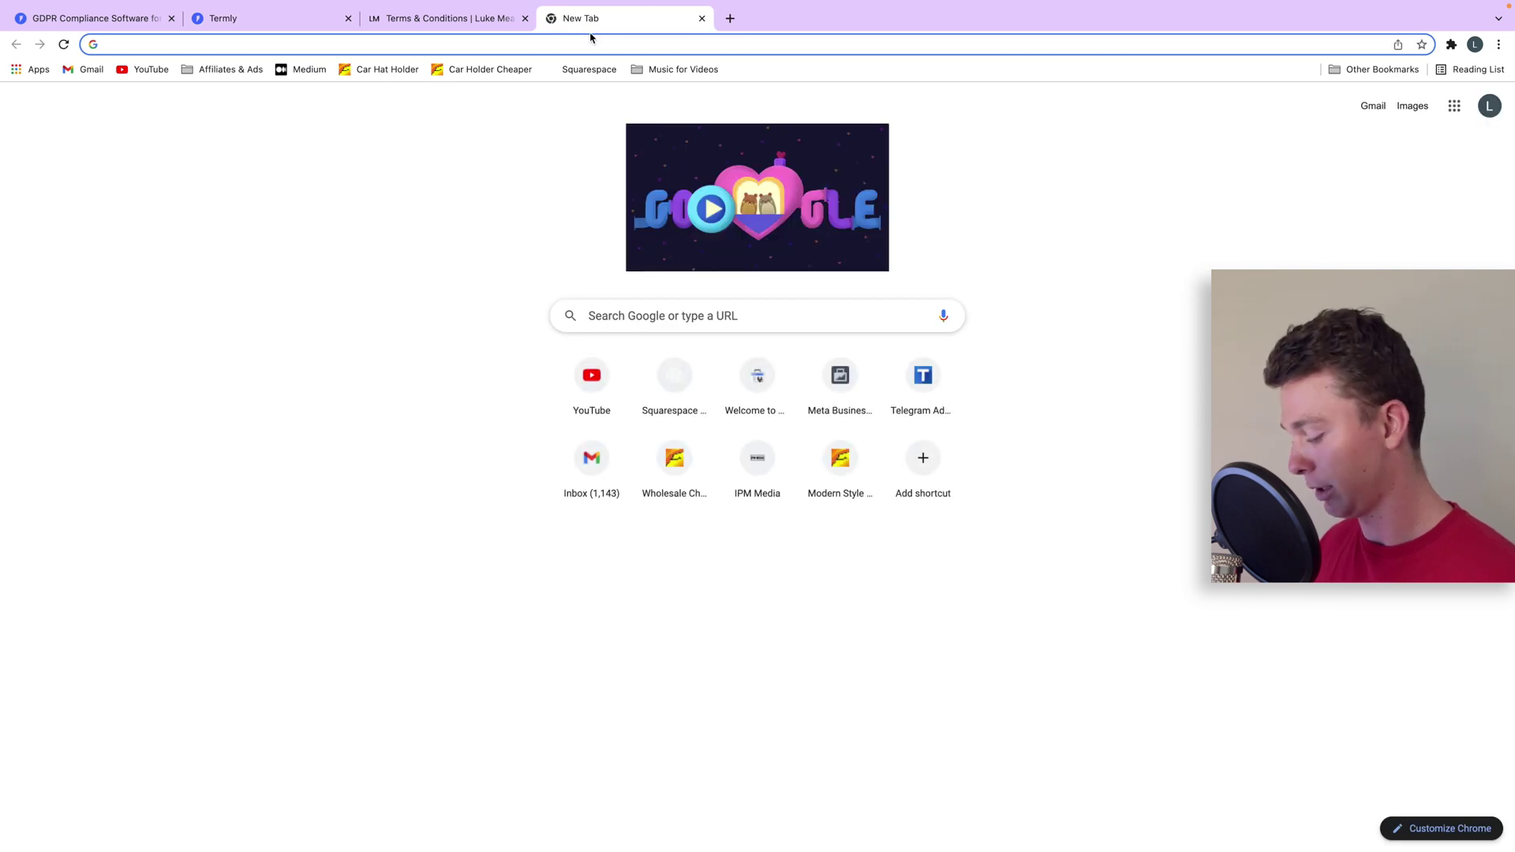
Search for 'html editor' and open the HTML-Online.com editor from the results.
type("html ")
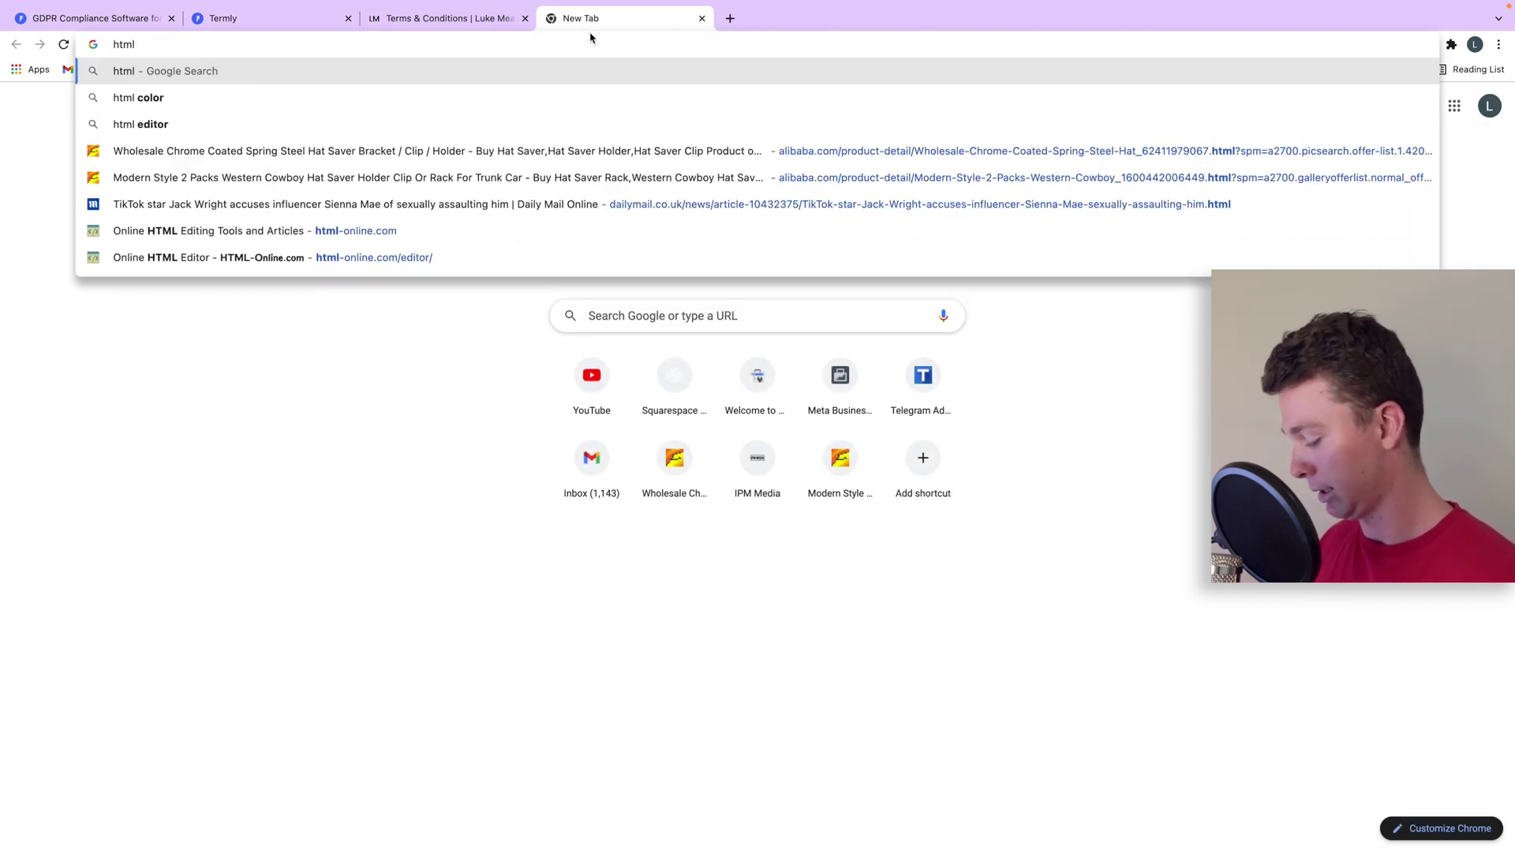
type("editor")
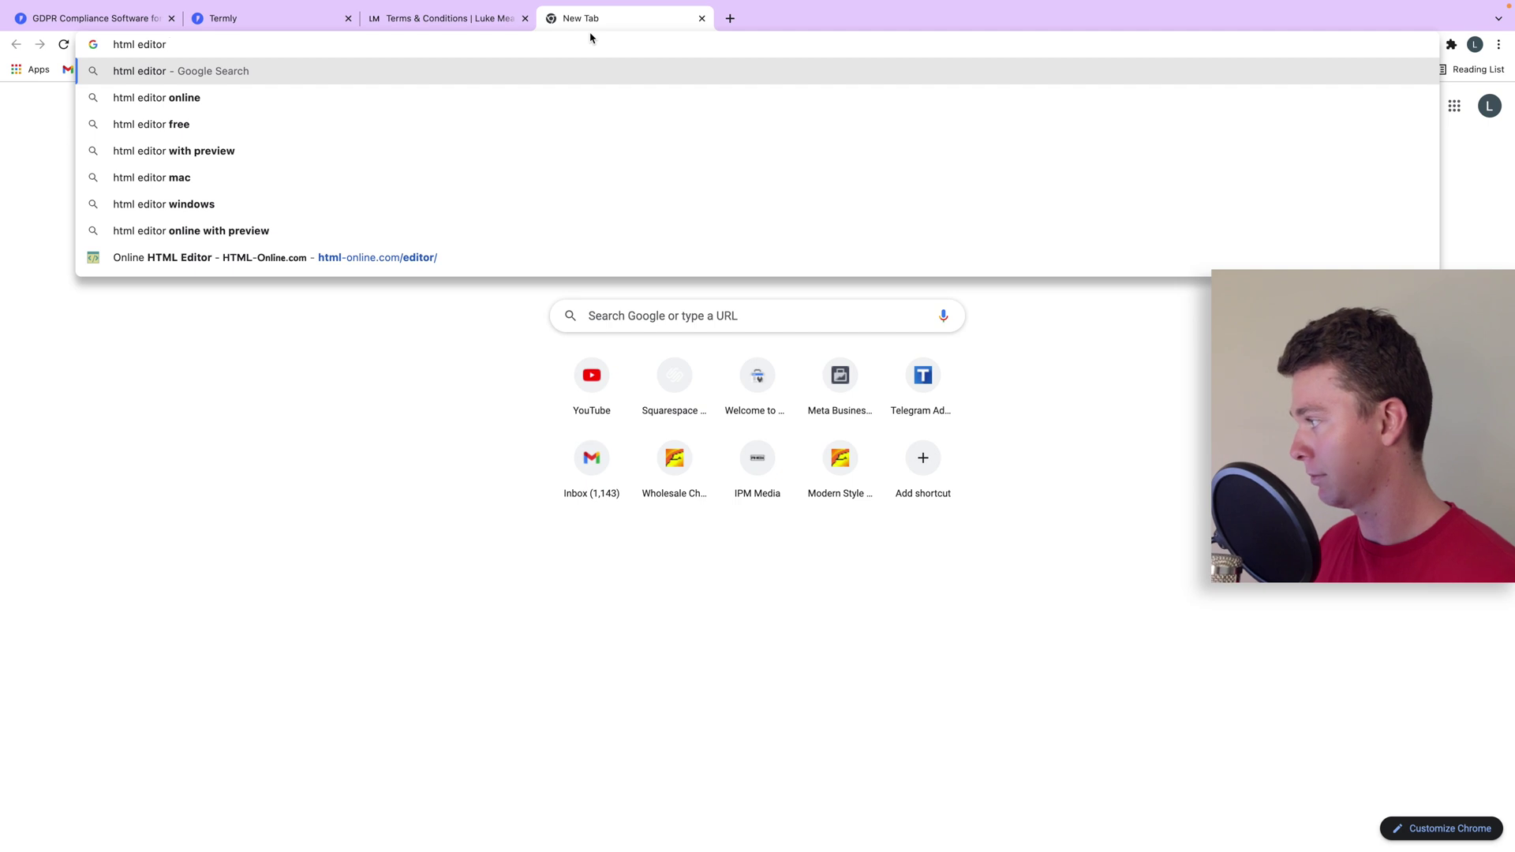
key("Return")
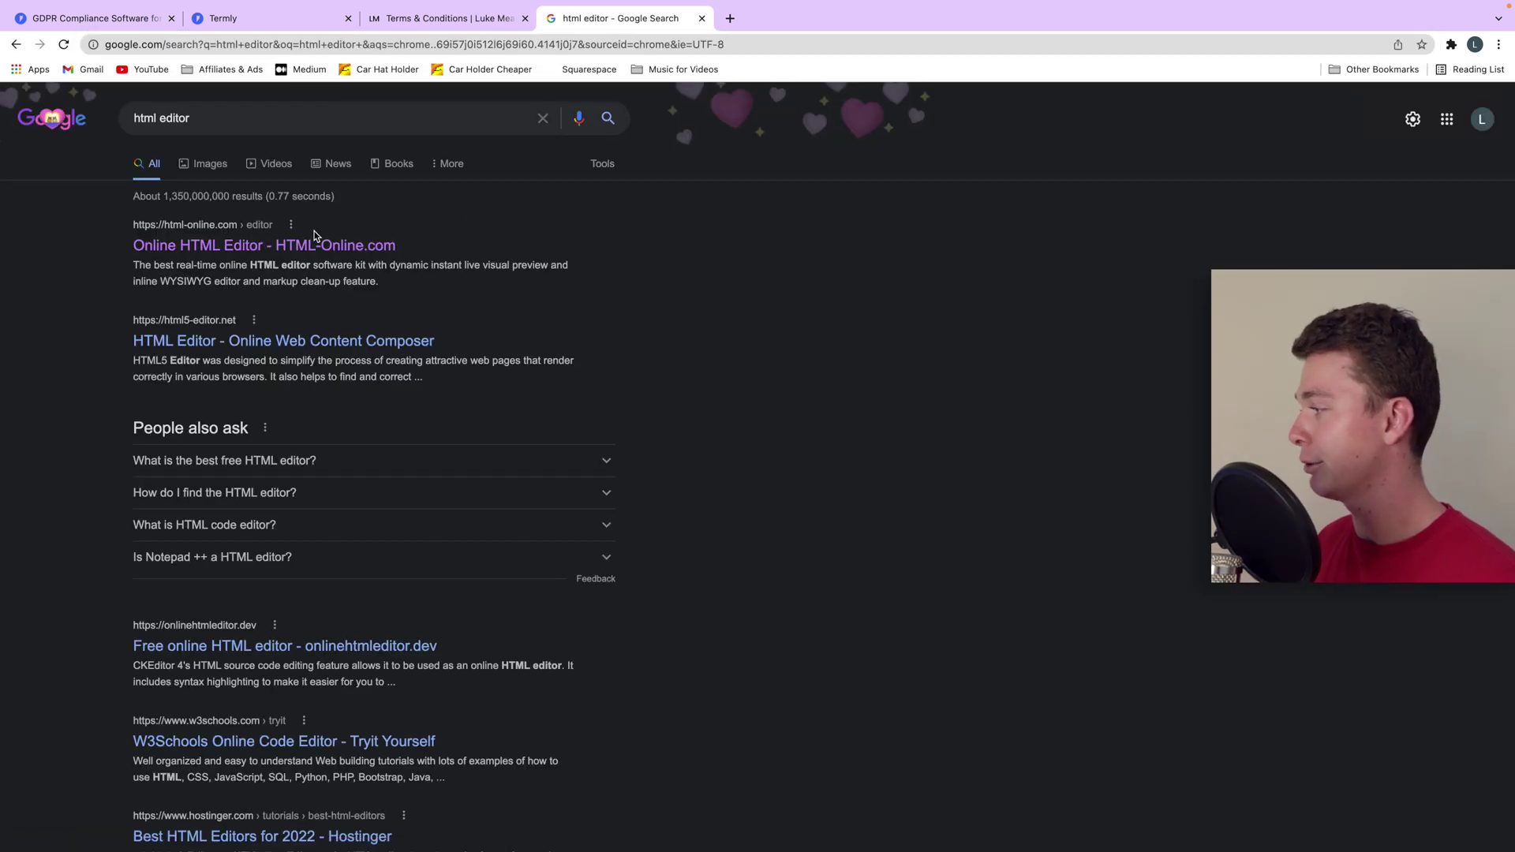
left_click(314, 239)
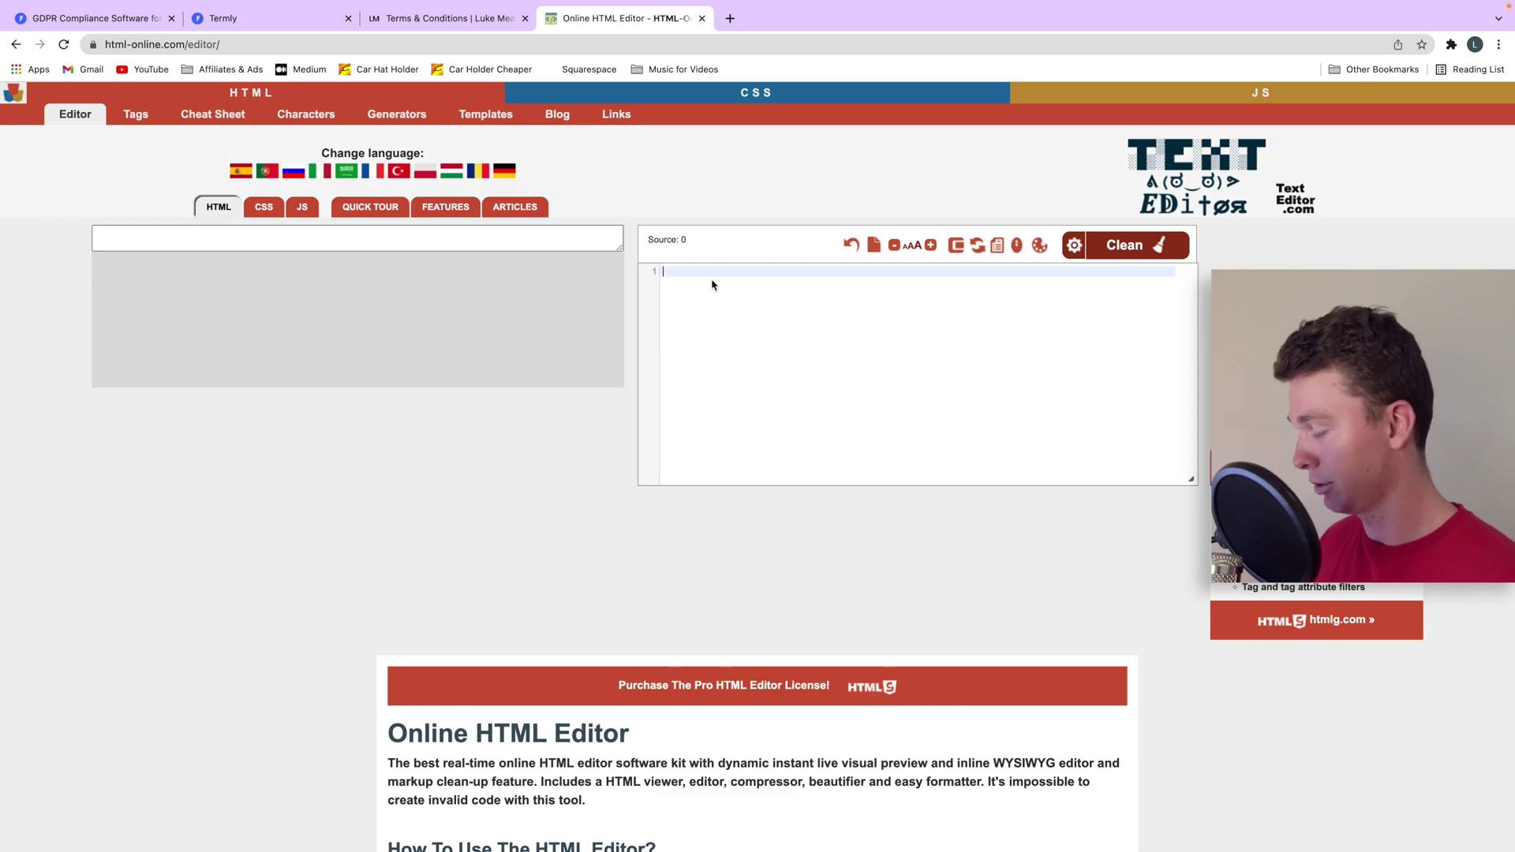
Paste the privacy policy HTML into the HTML-Online editor, re-pasting it into a cleared editor.
key("super+v")
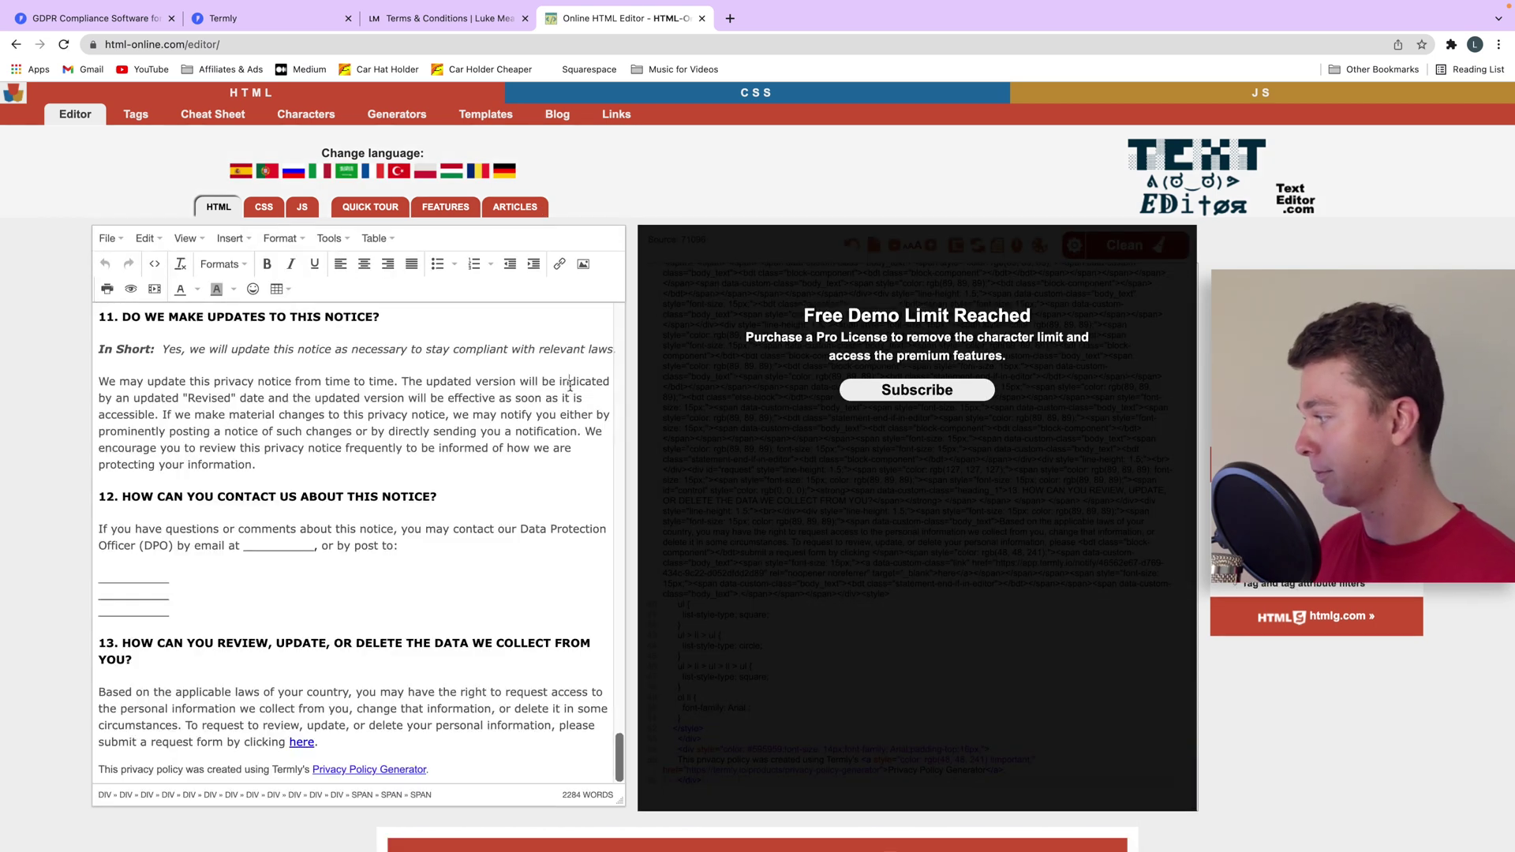
key("super+a")
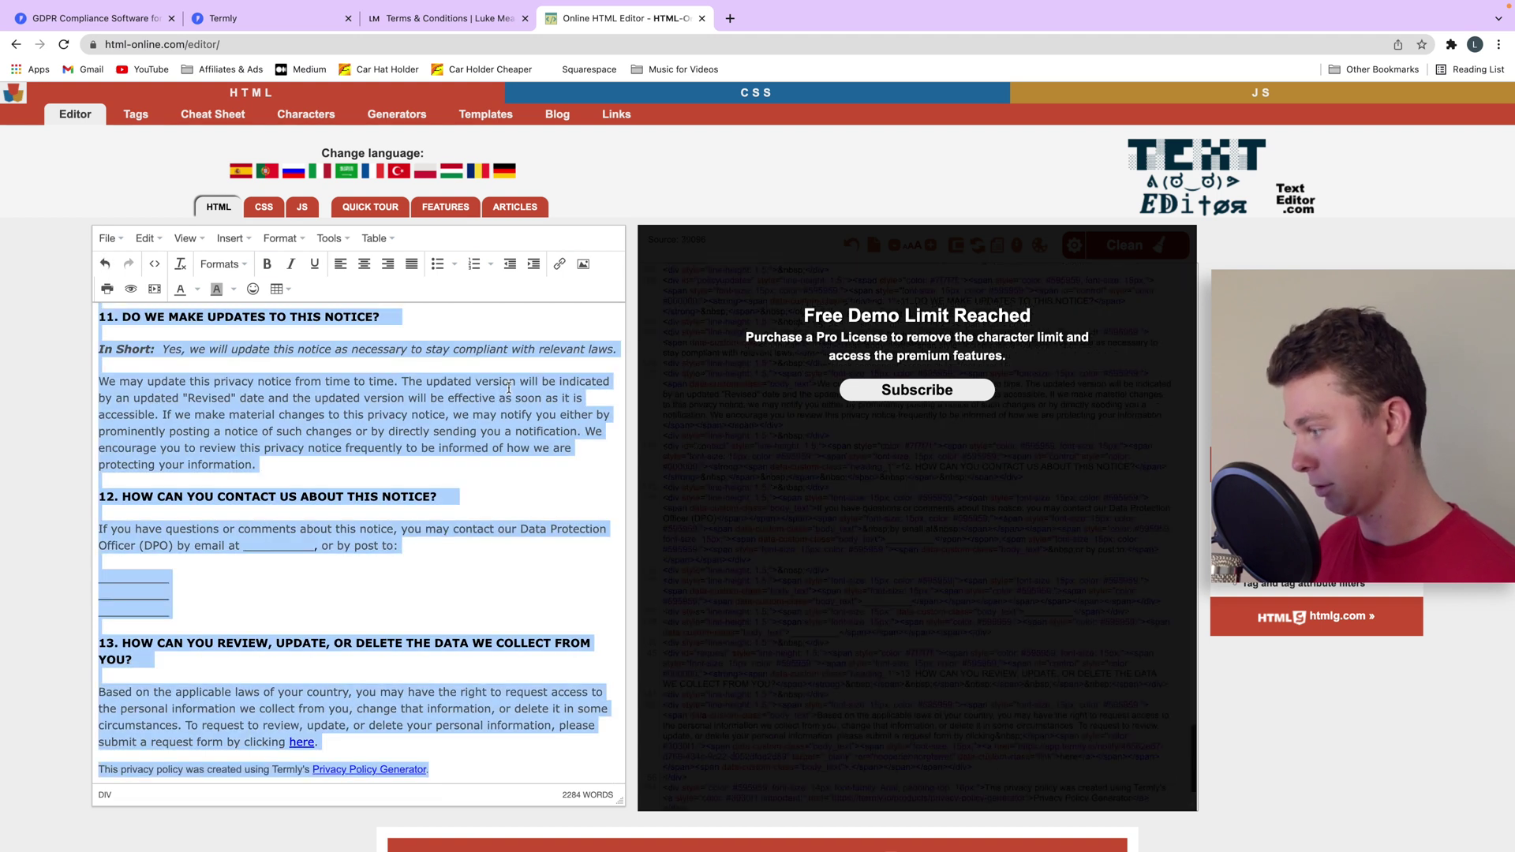
key("BackSpace")
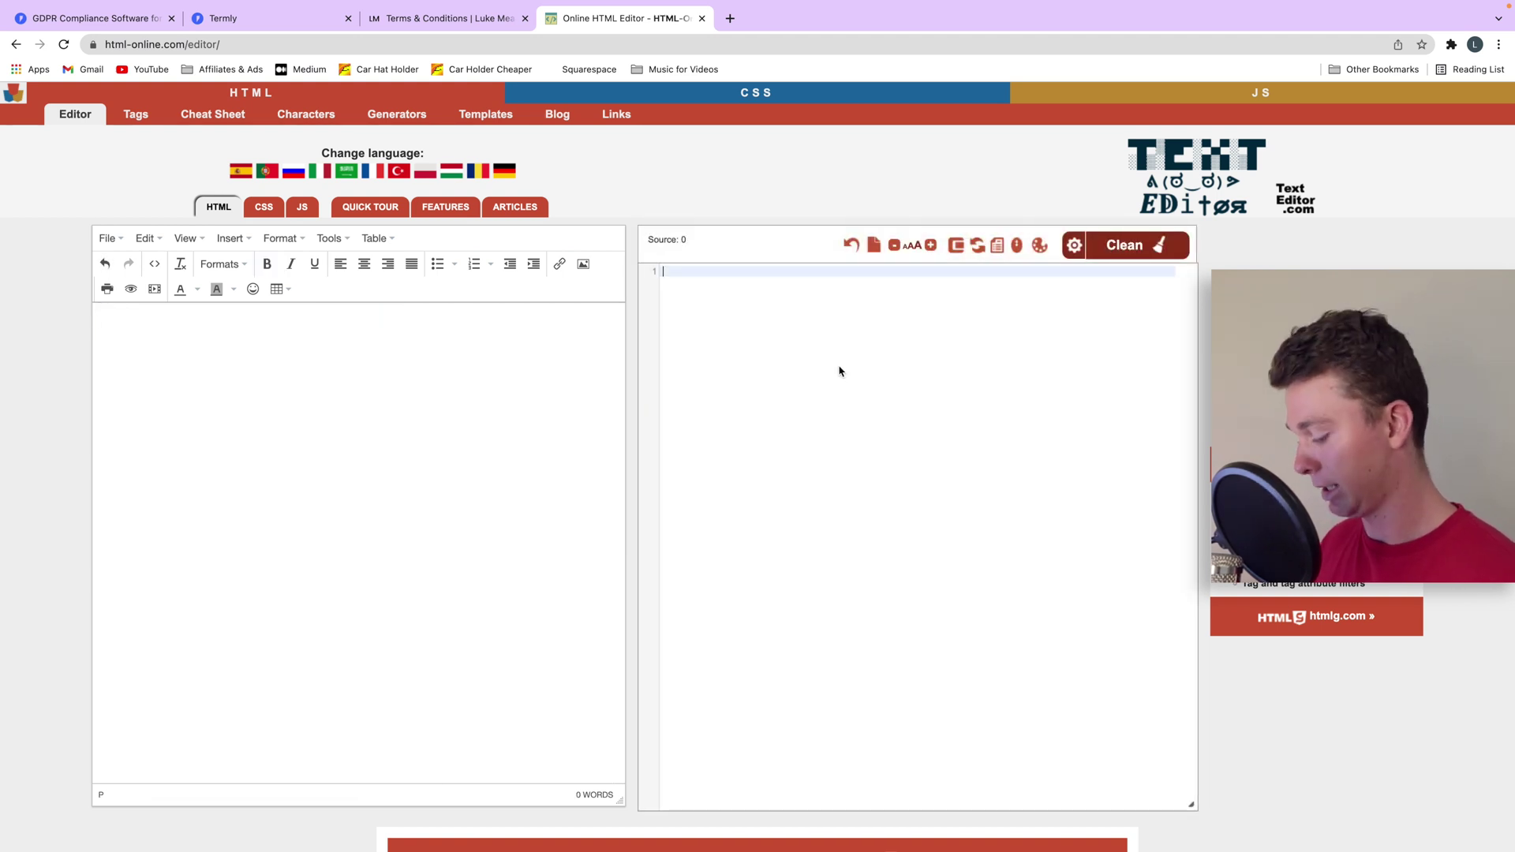
key("super+v")
scroll(470, 387, "up", 4)
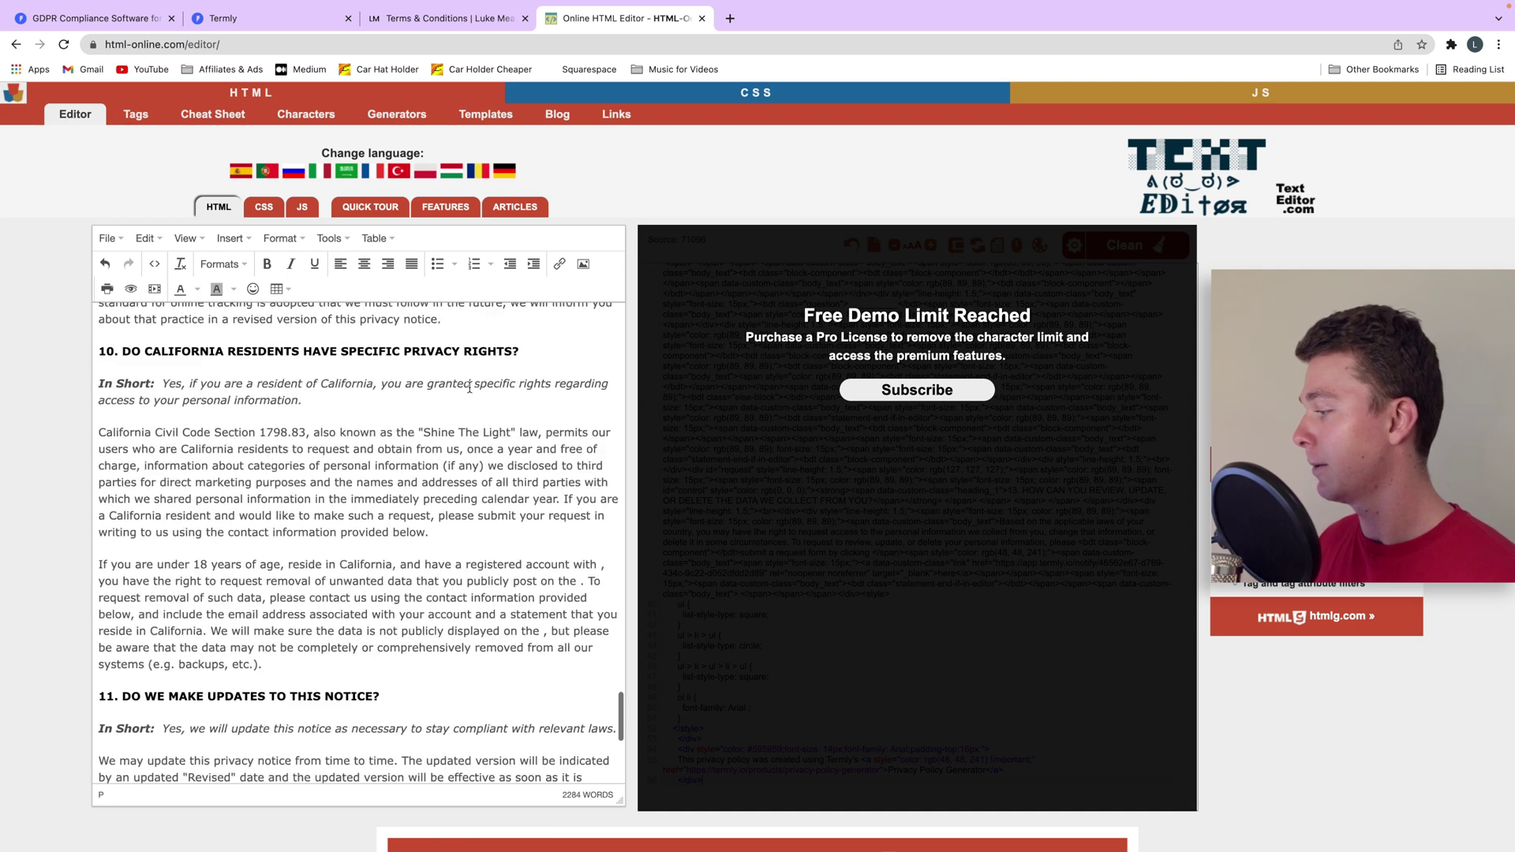
scroll(470, 387, "up", 15)
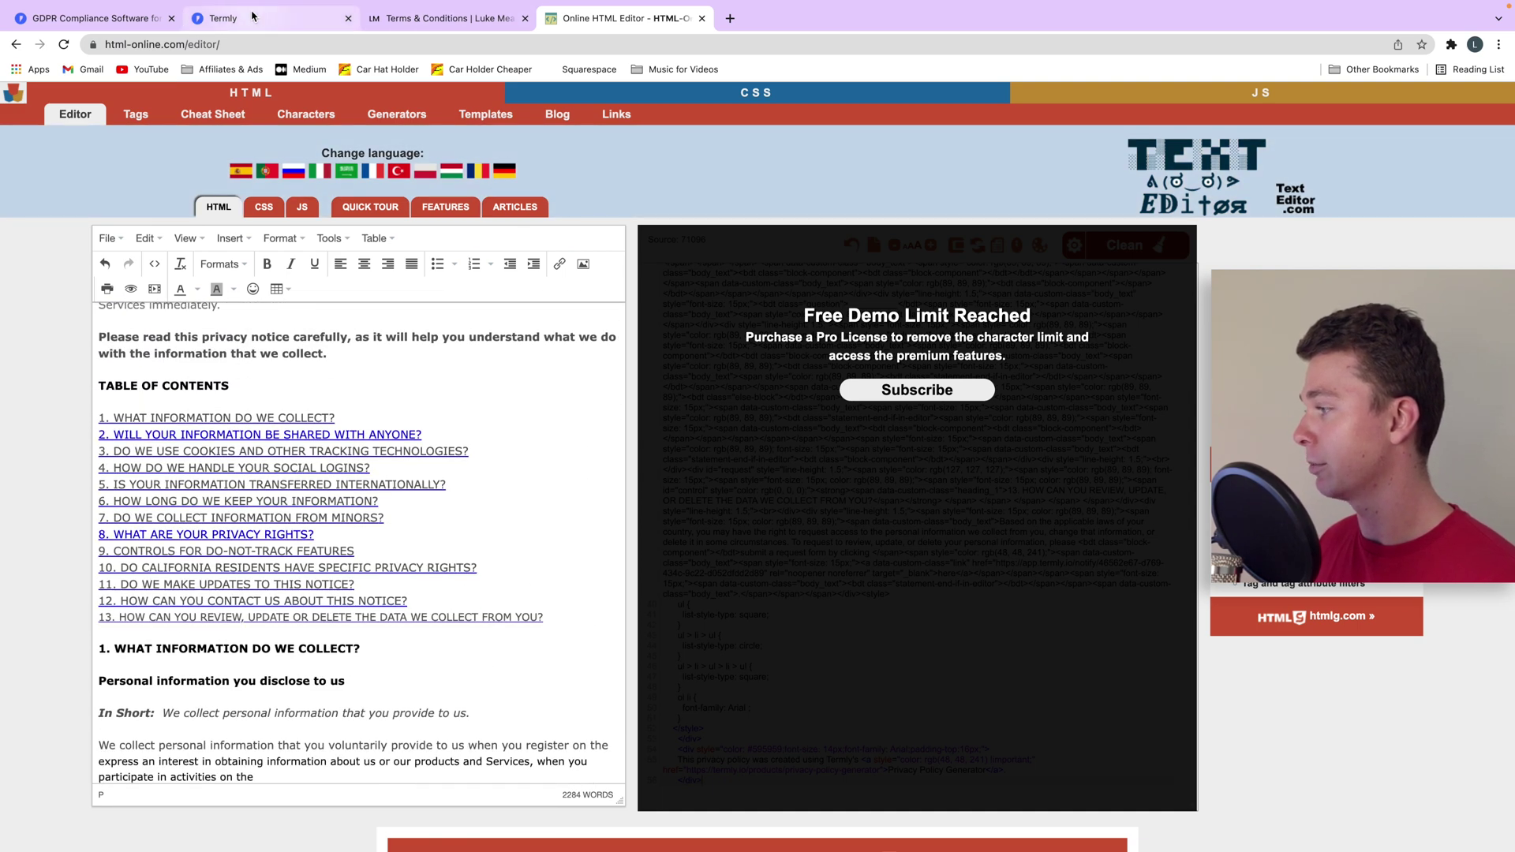
Reopen Termly's add-to-website options, then select and delete the closing Termly credit line in the editor.
left_click(253, 16)
left_click(1166, 130)
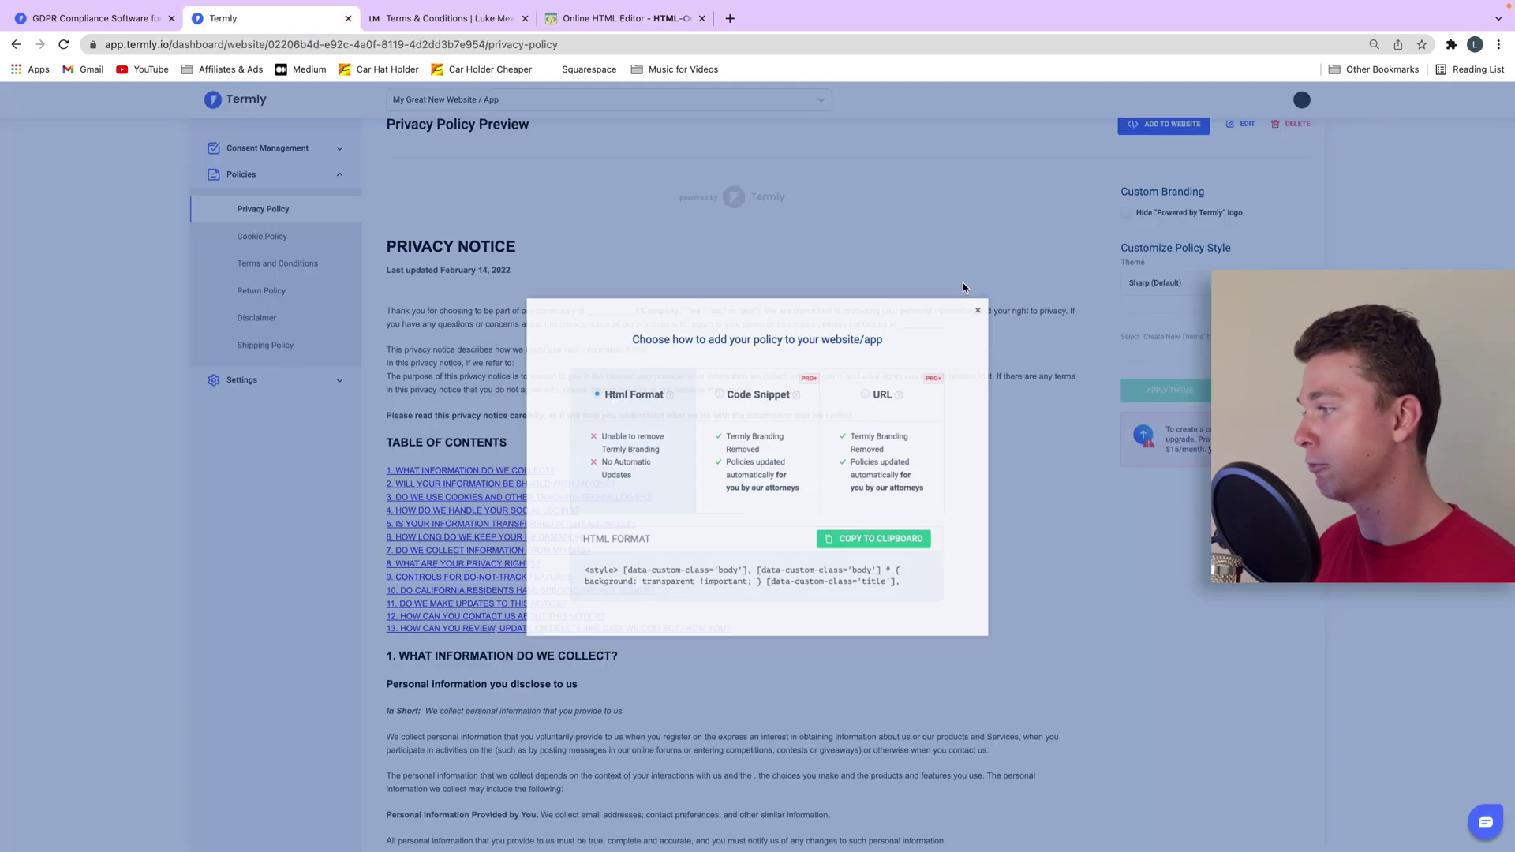
left_click(623, 17)
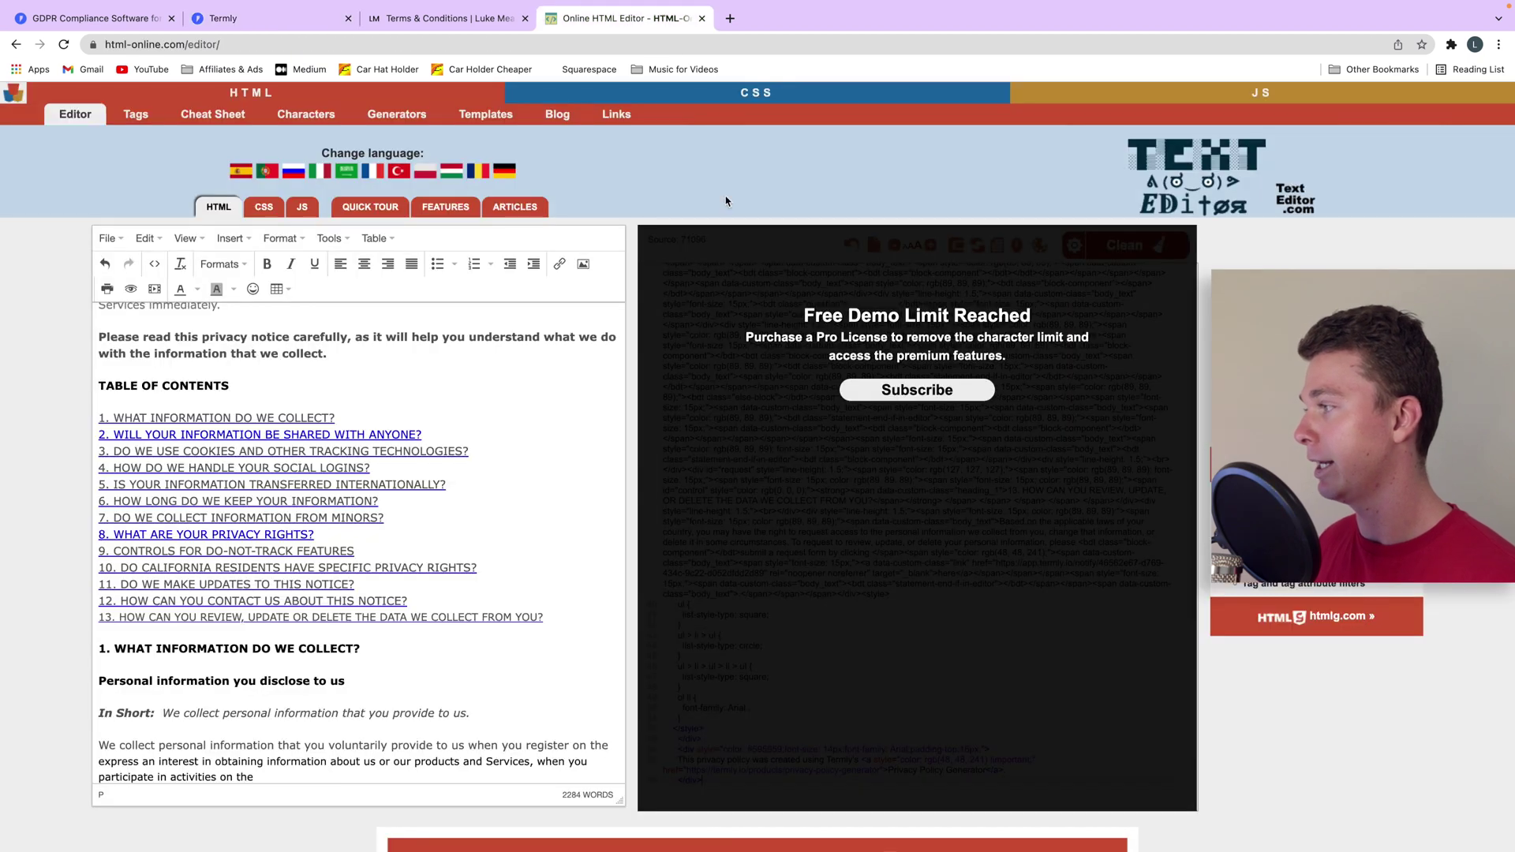
scroll(284, 478, "down", 1)
scroll(285, 479, "up", 5)
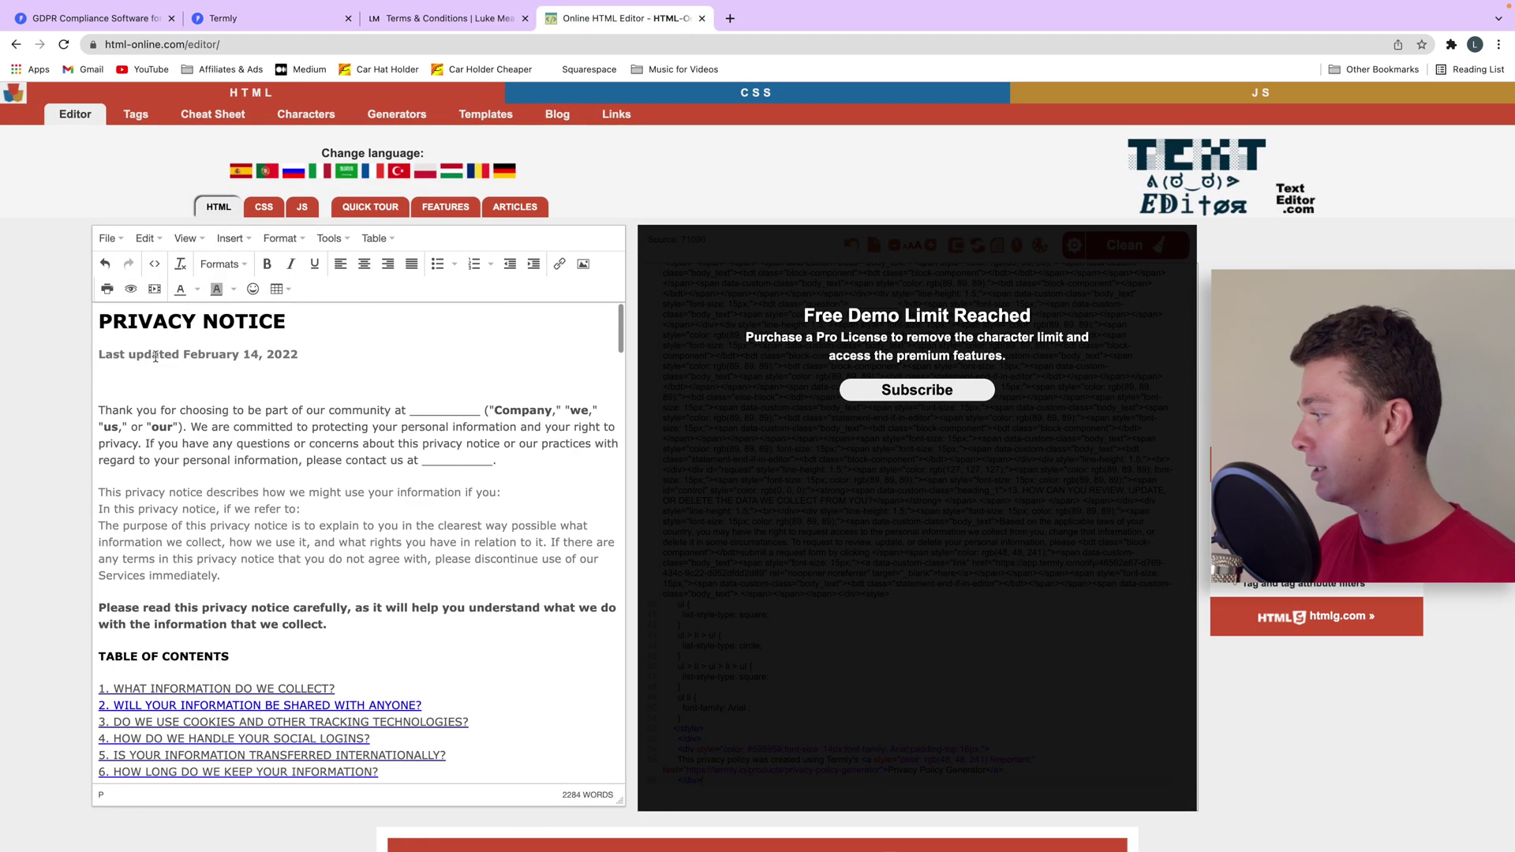
left_click_drag(99, 321, 557, 828)
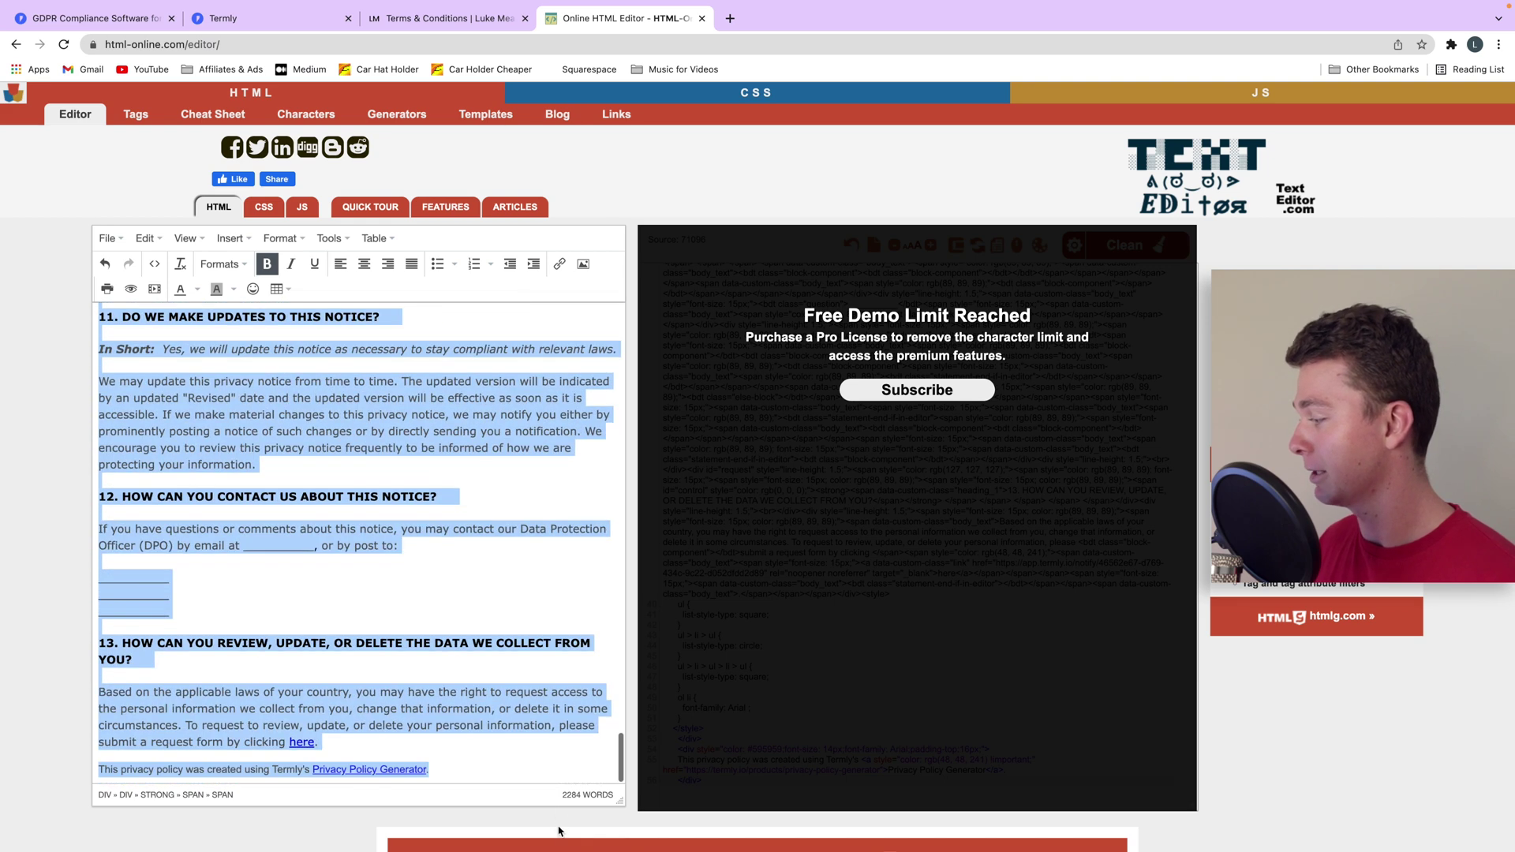
left_click(477, 760)
left_click_drag(467, 763, 53, 759)
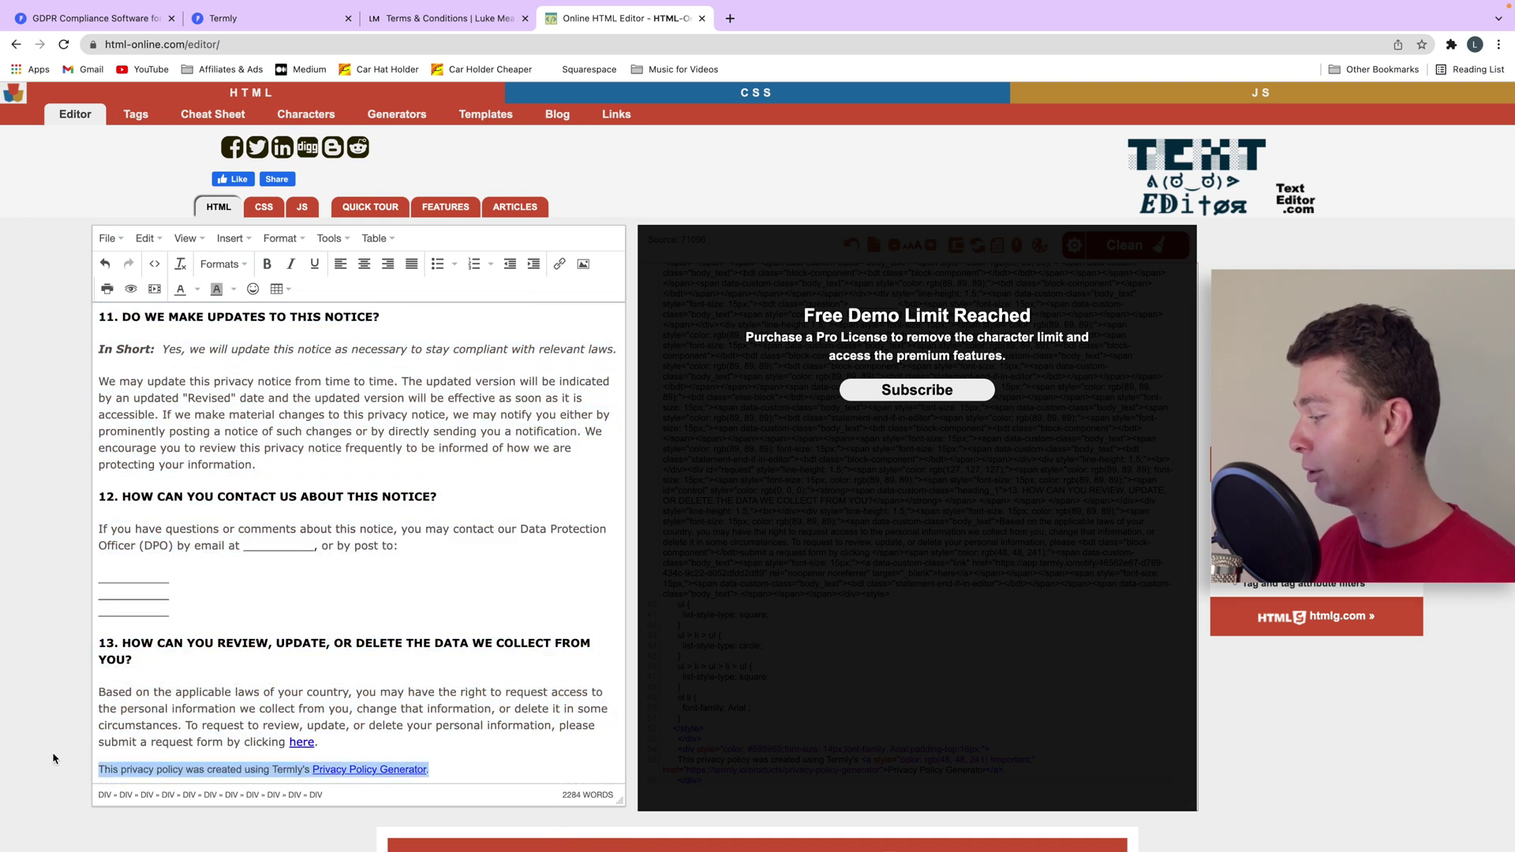
key("Delete")
key("ctrl+shift+Tab")
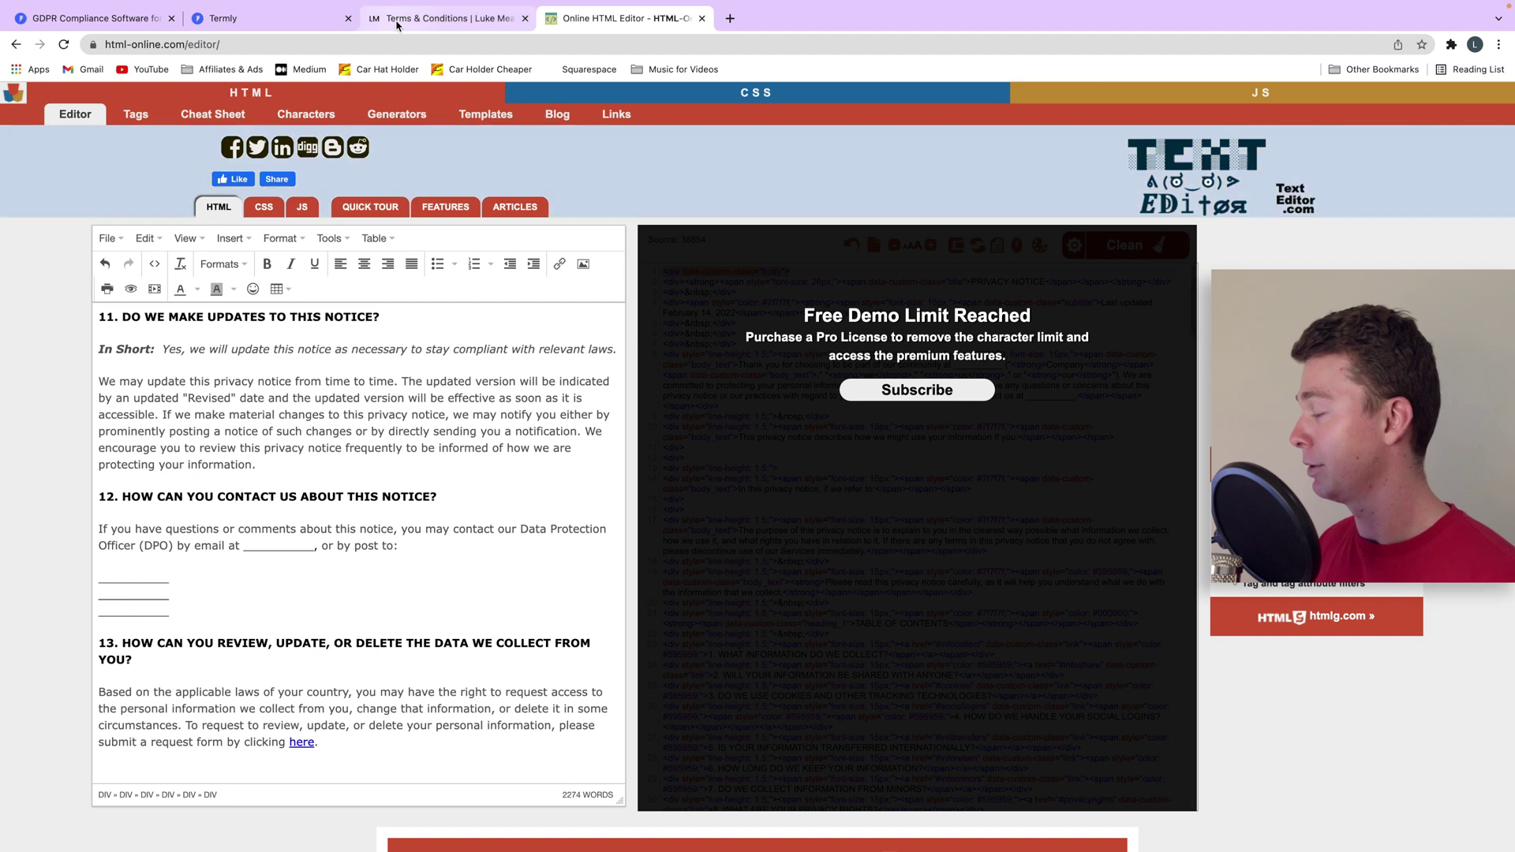
key("ctrl+shift+Tab")
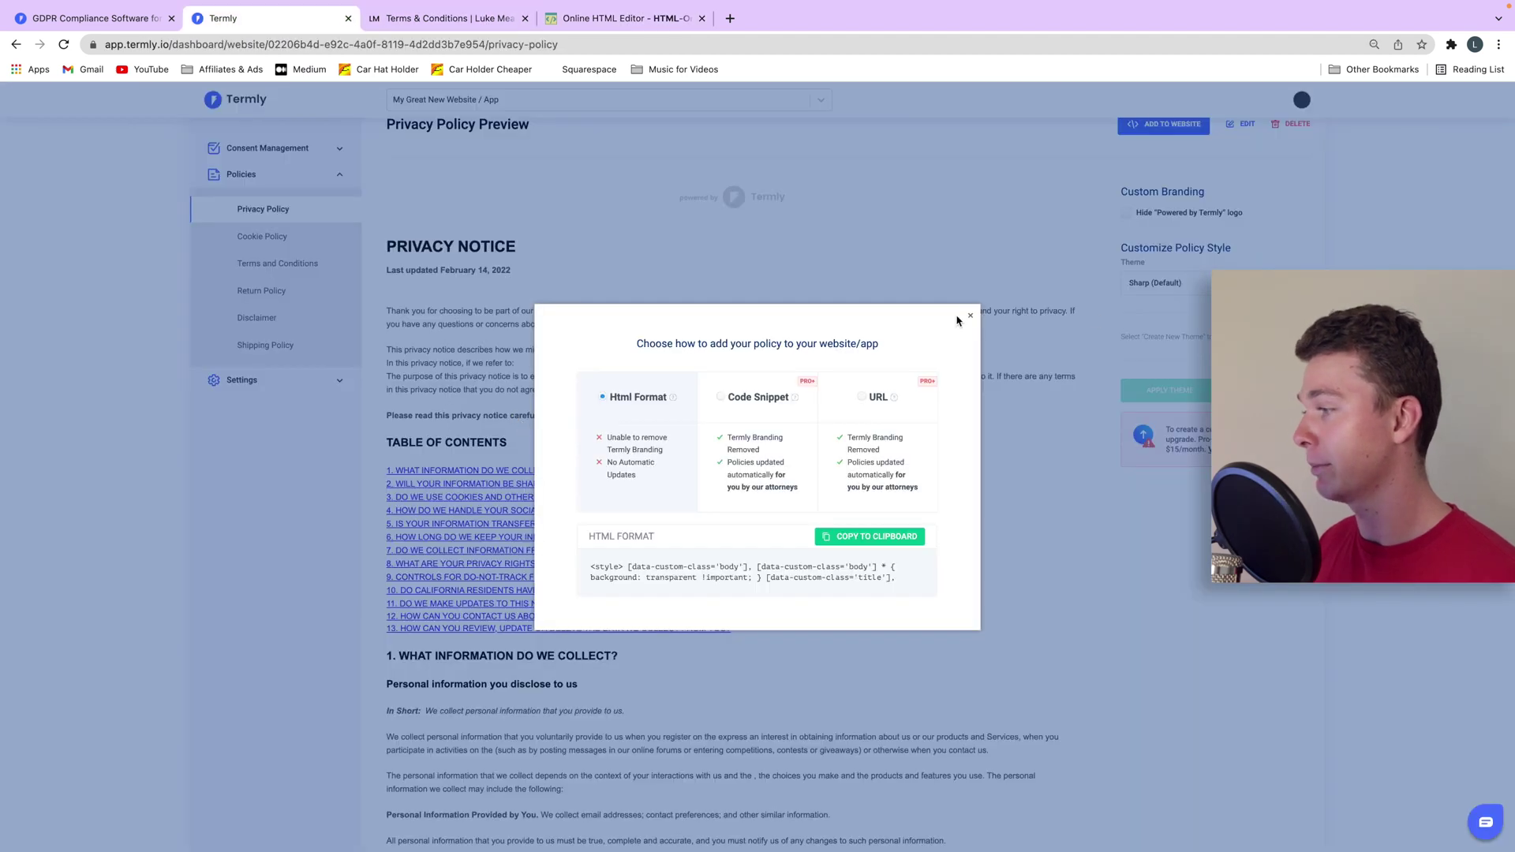
Close Termly's add-to-website options, test the clipboard contents in a spare tab, and return to the editor.
left_click(970, 316)
left_click_drag(478, 351, 718, 480)
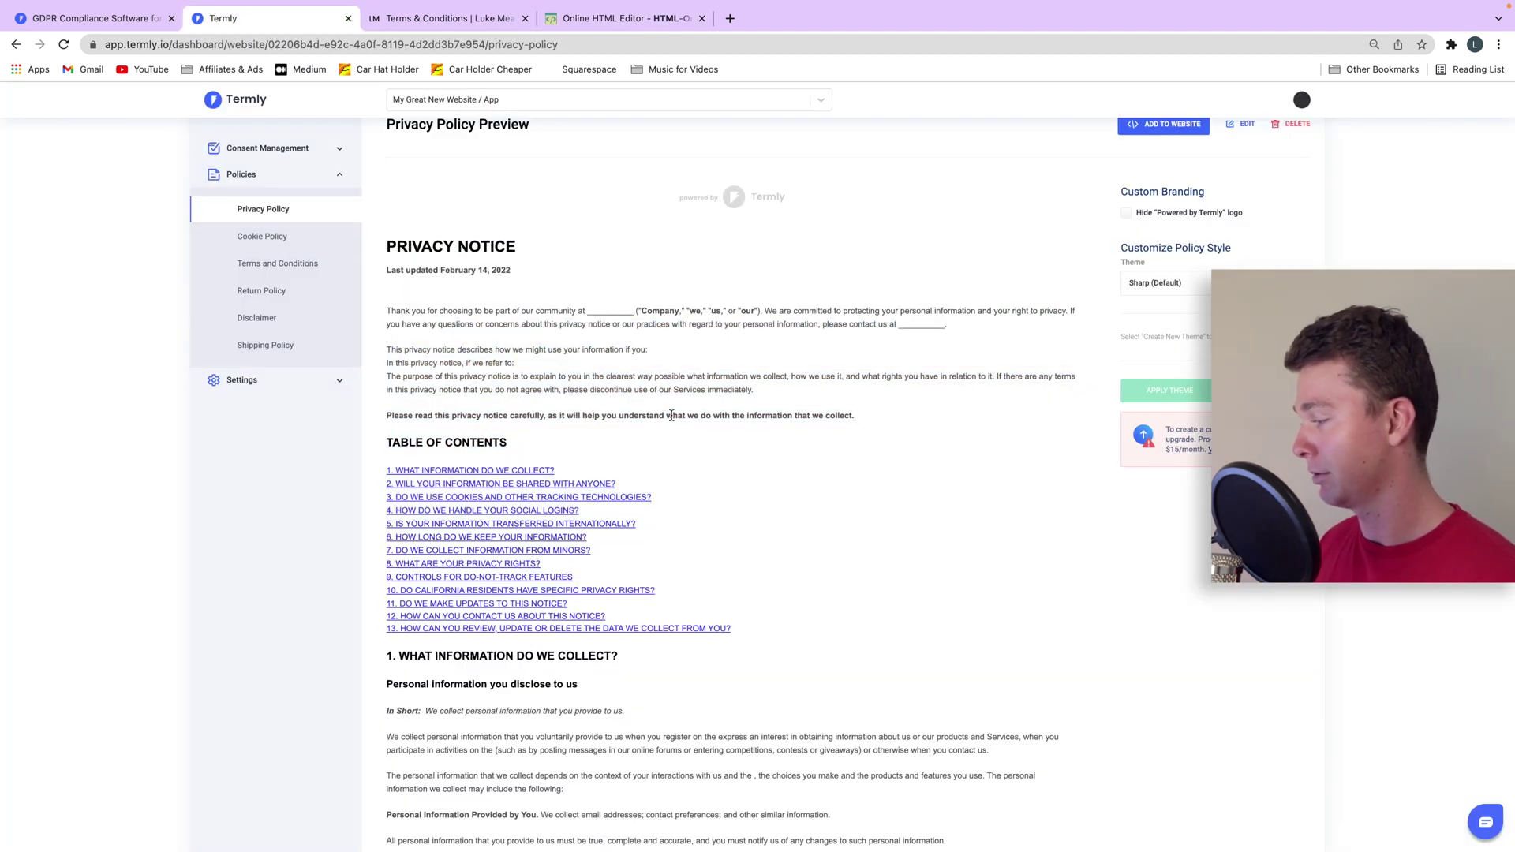
triple_click(668, 414)
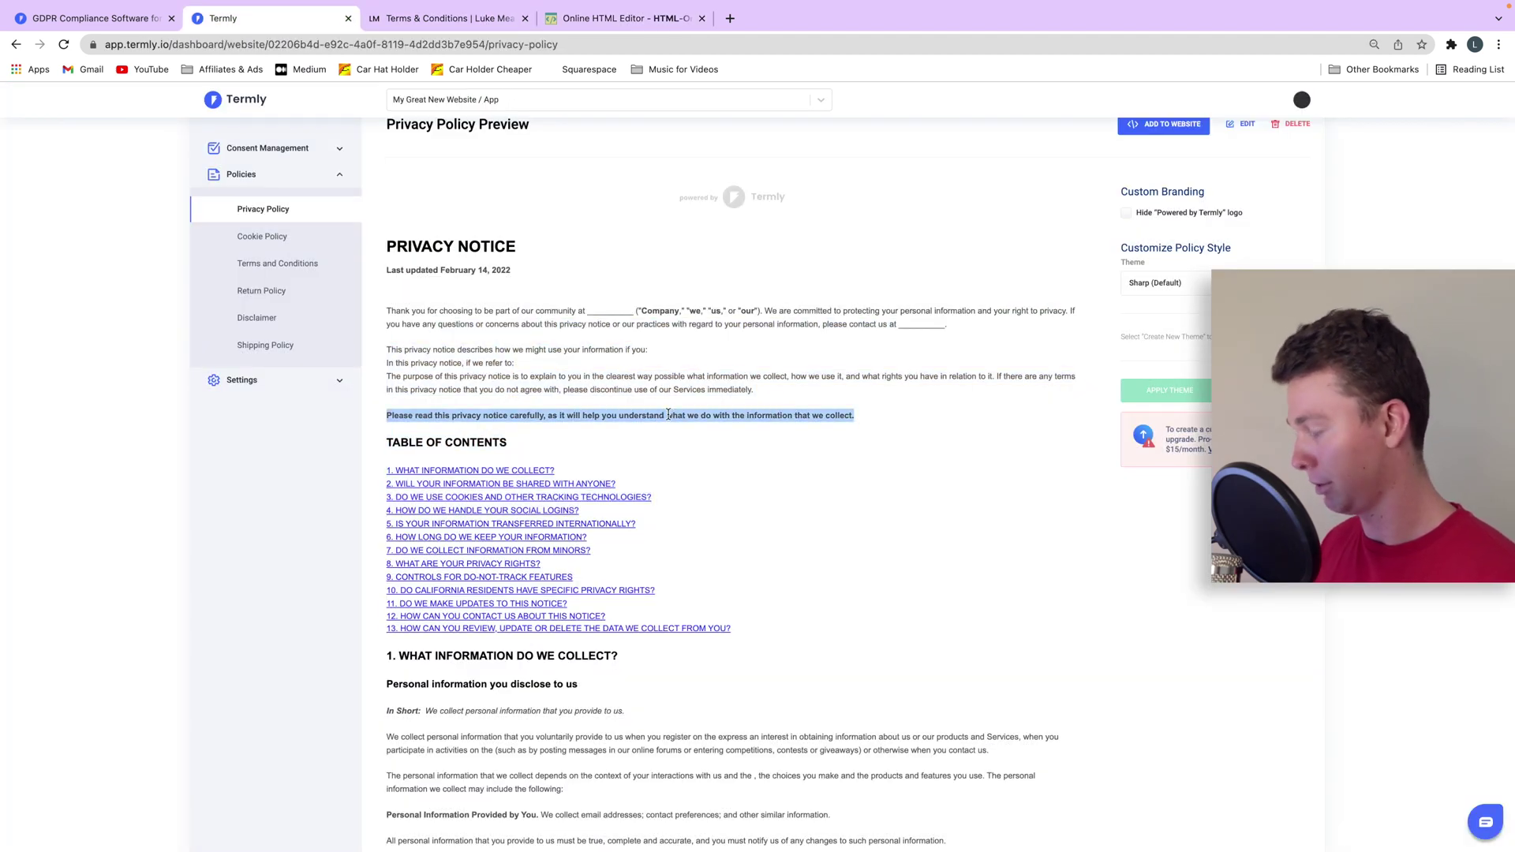
left_click(730, 18)
key("ctrl+v")
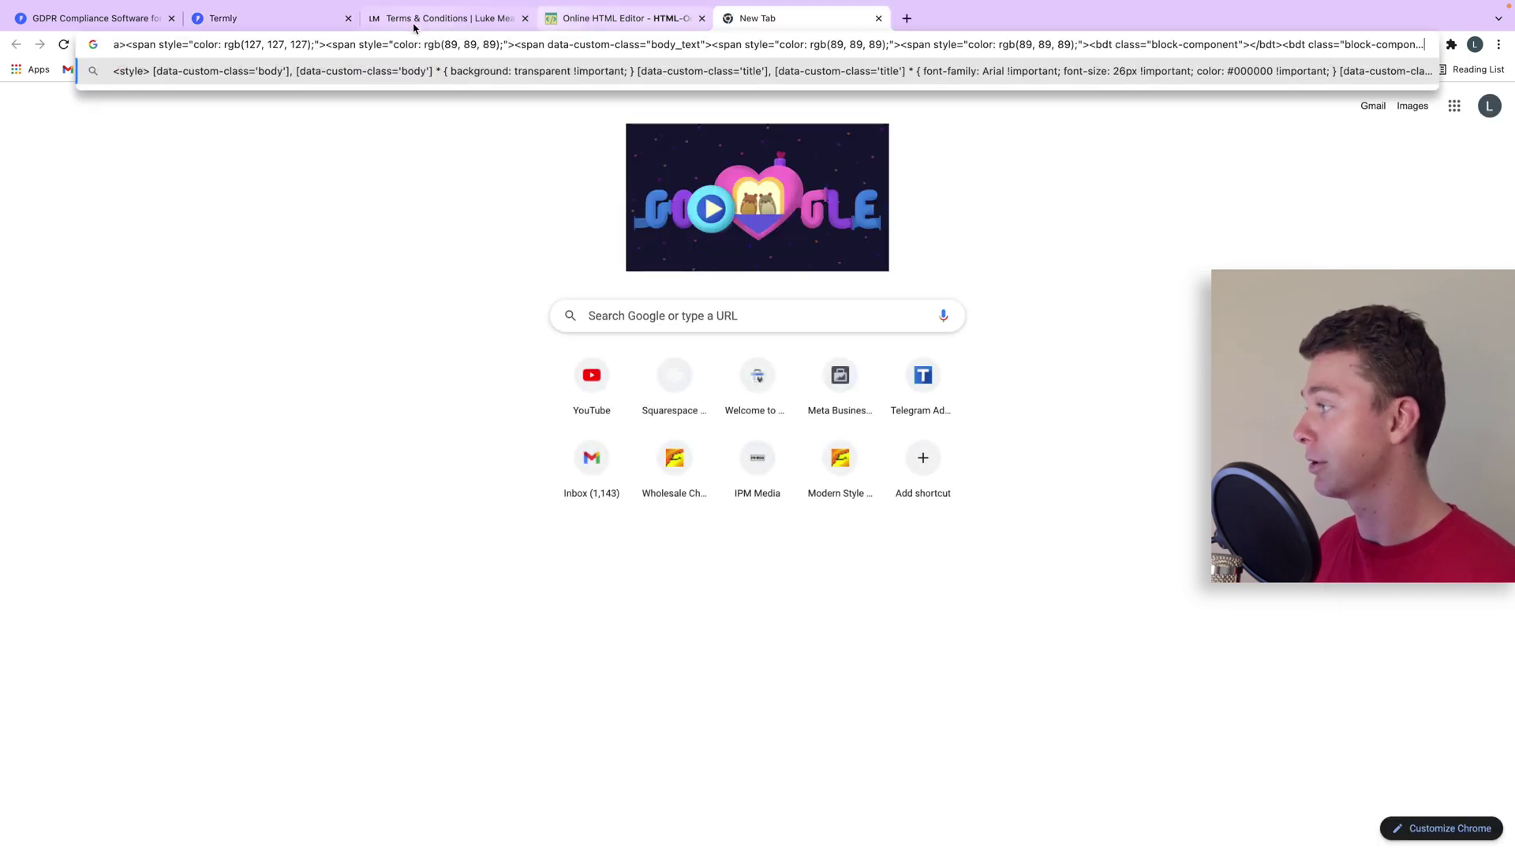
left_click(264, 22)
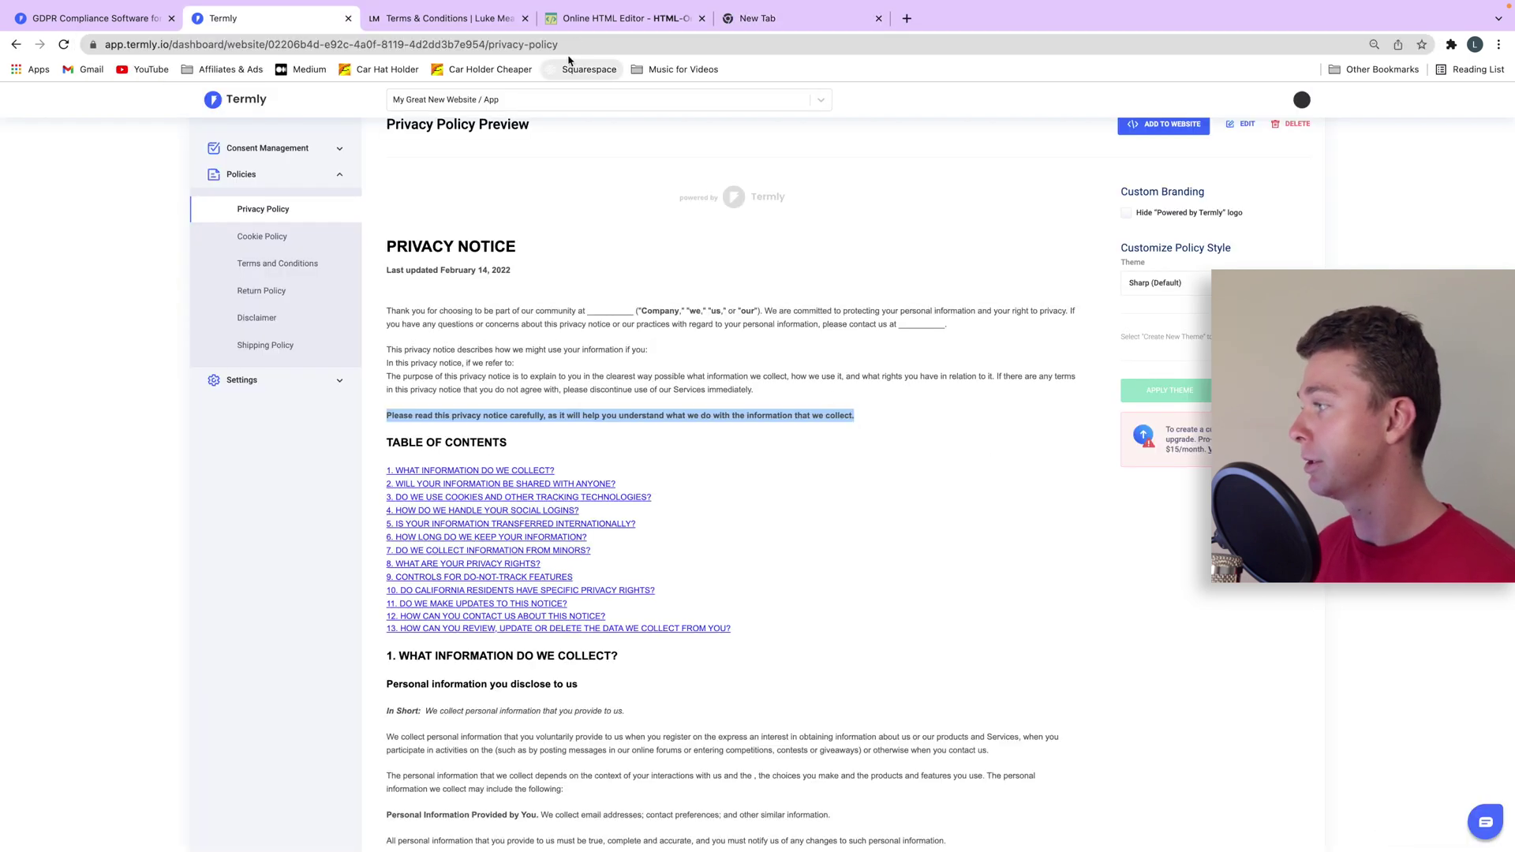
left_click(615, 18)
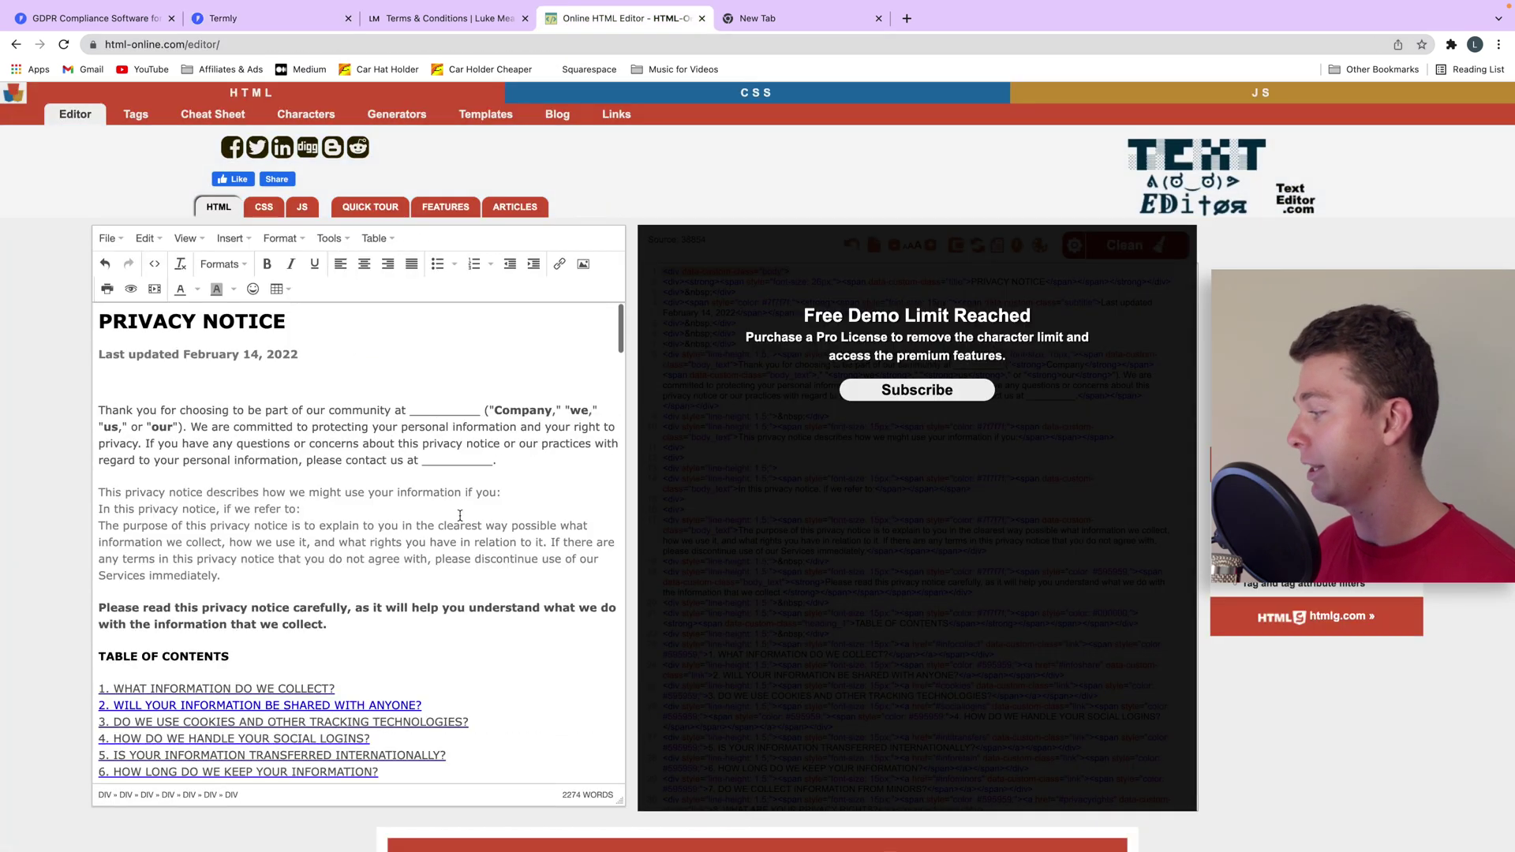
Select all of the cleaned privacy notice in the editor and go to Squarespace's Terms & Conditions tab.
left_click(363, 468)
key("ctrl+a")
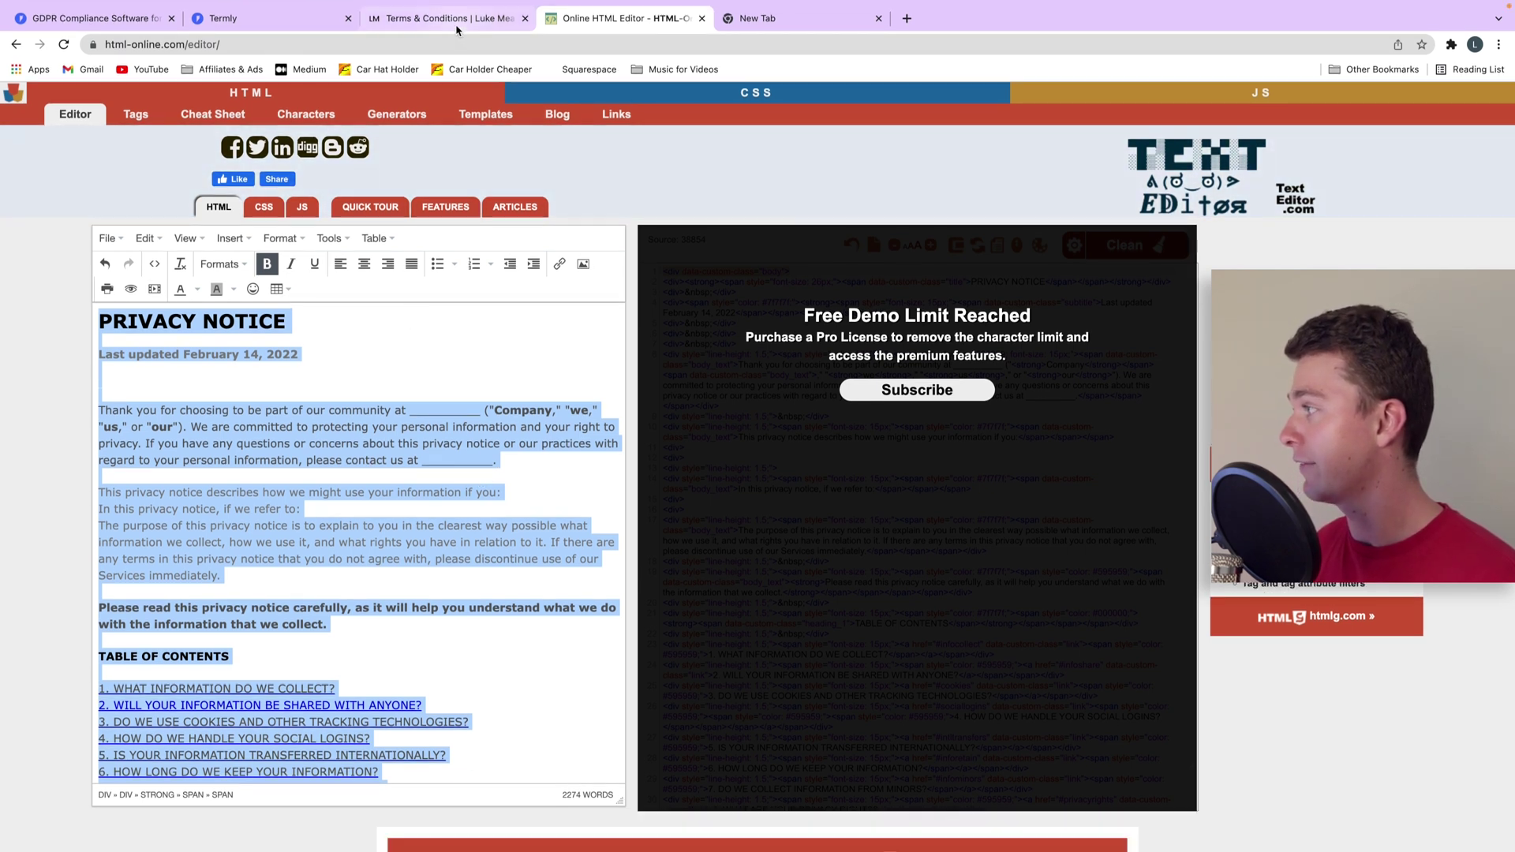
left_click(442, 18)
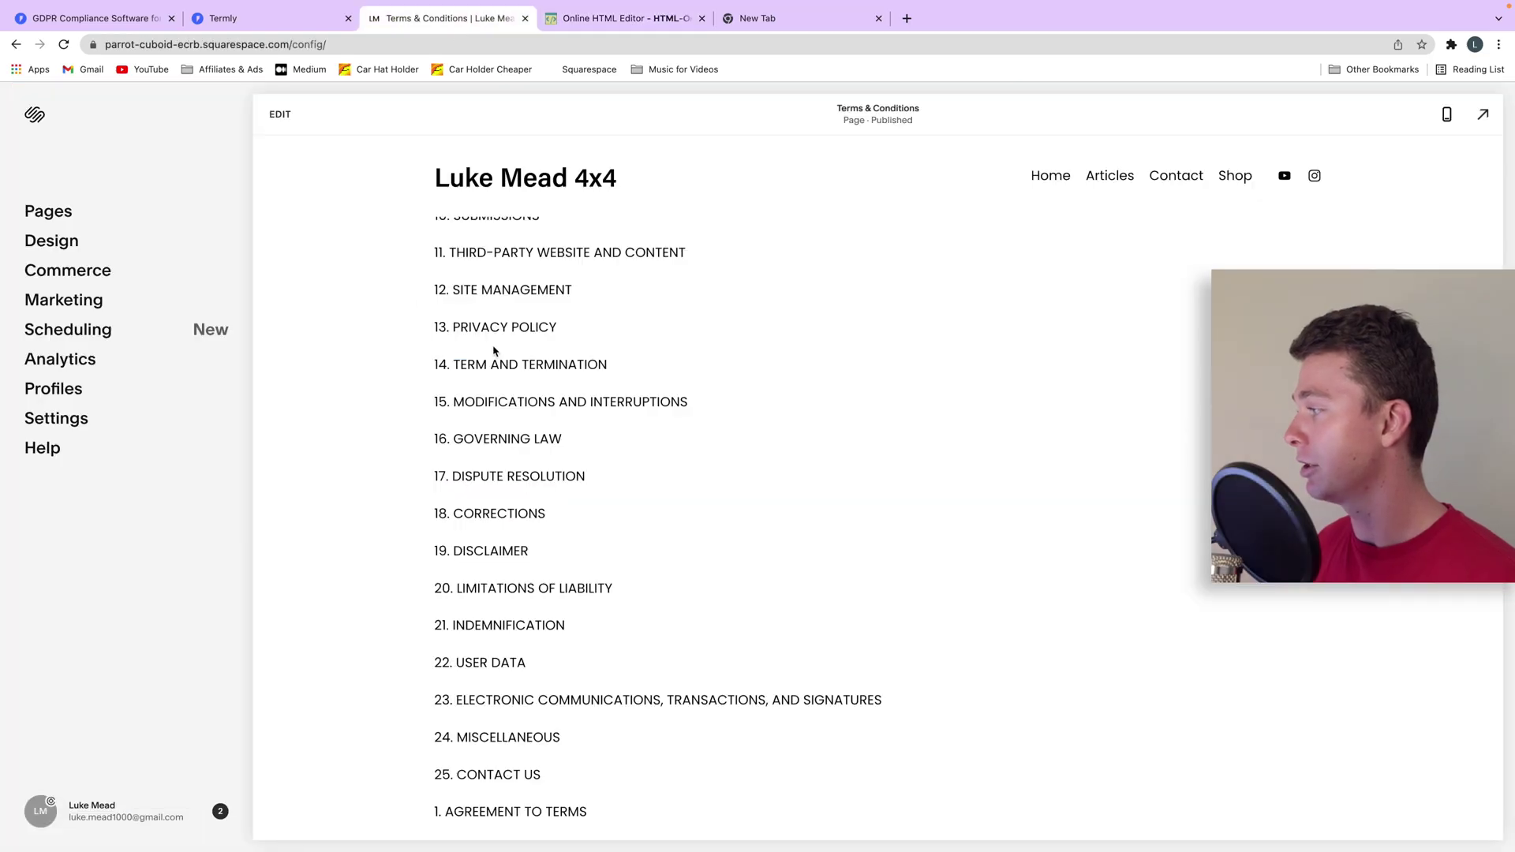
Put the Terms & Conditions page into edit mode and open Add Section at the page bottom.
scroll(495, 350, "down", 20)
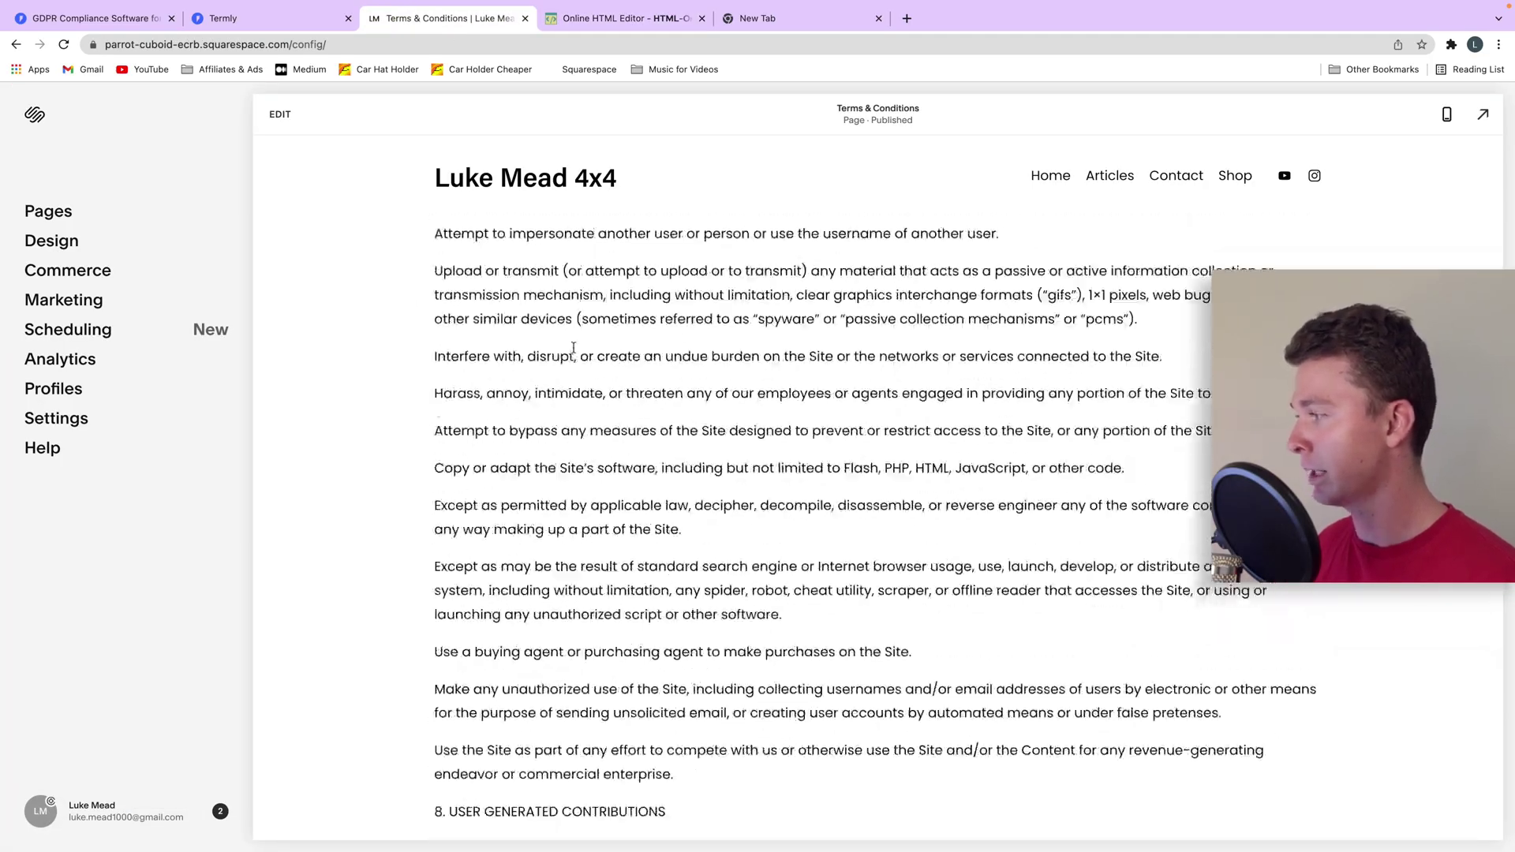
scroll(574, 347, "down", 20)
left_click(280, 114)
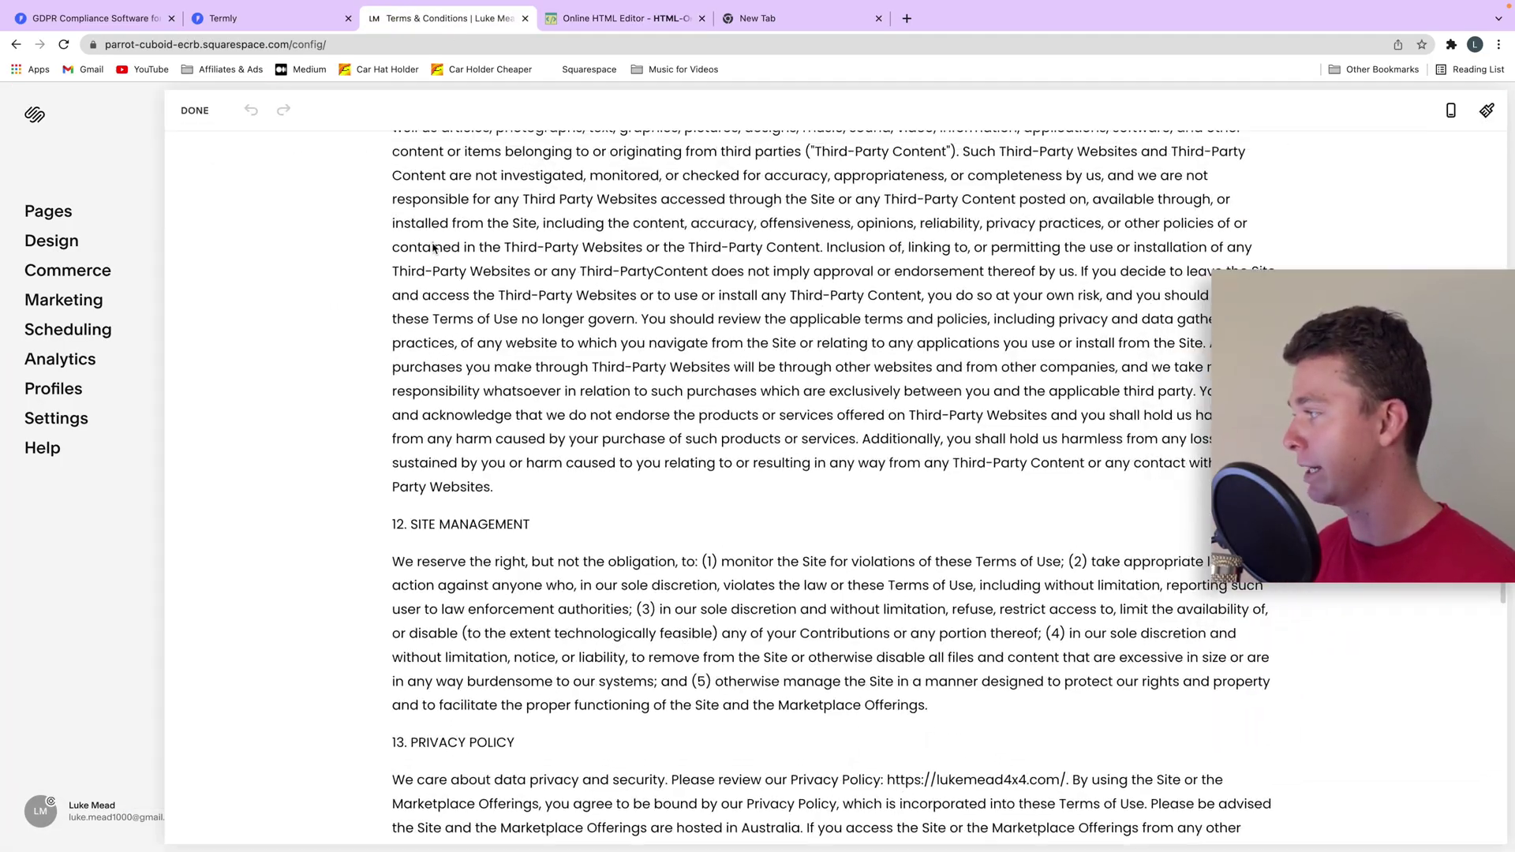
scroll(433, 249, "down", 20)
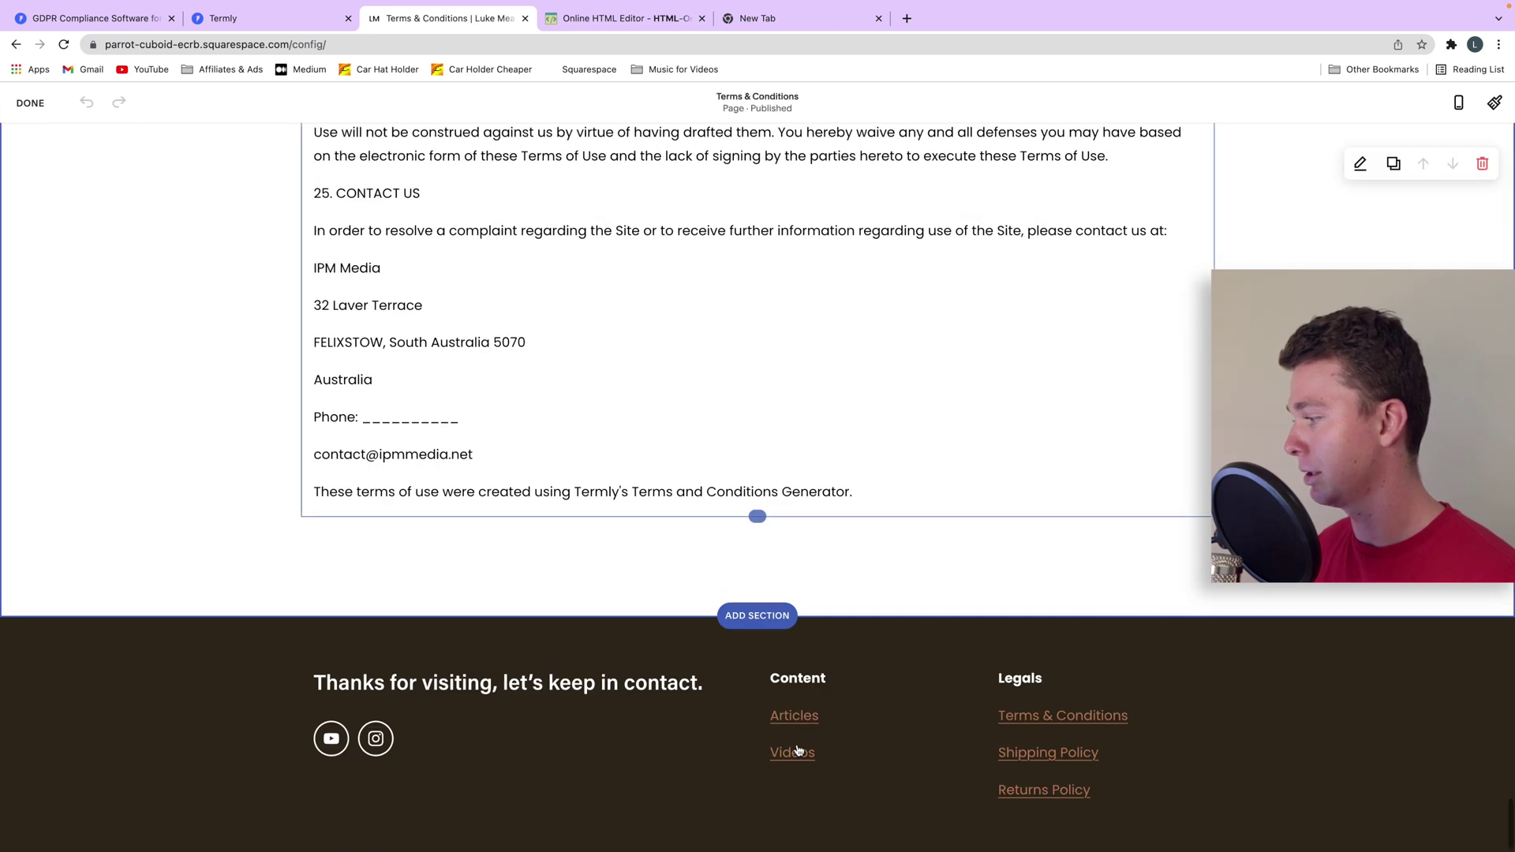
left_click(738, 619)
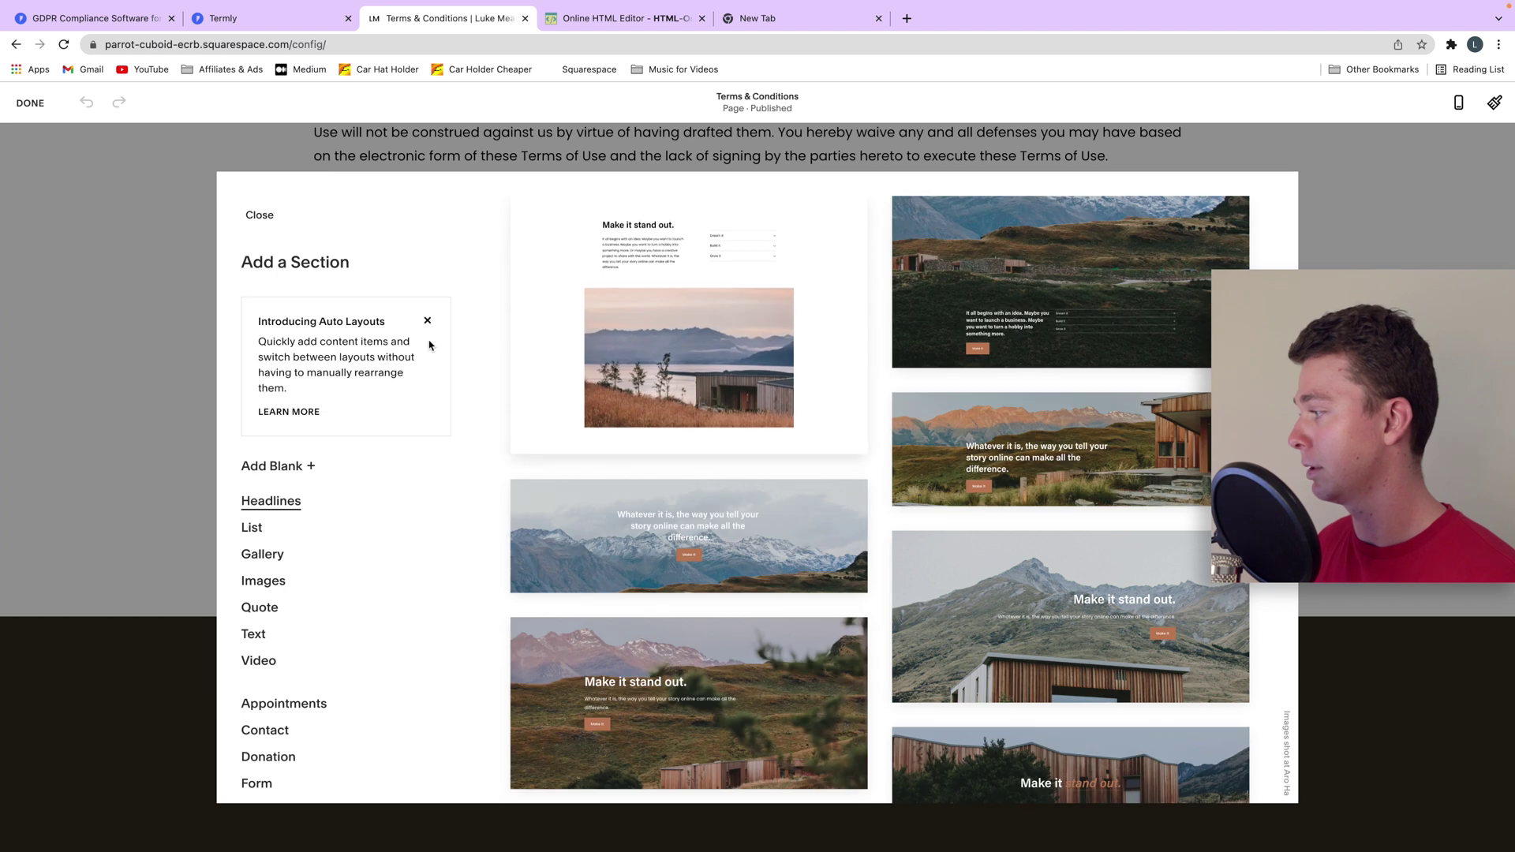
Add a blank section, paste the privacy notice into its text block, and select it from PRIVACY NOTICE.
left_click(310, 466)
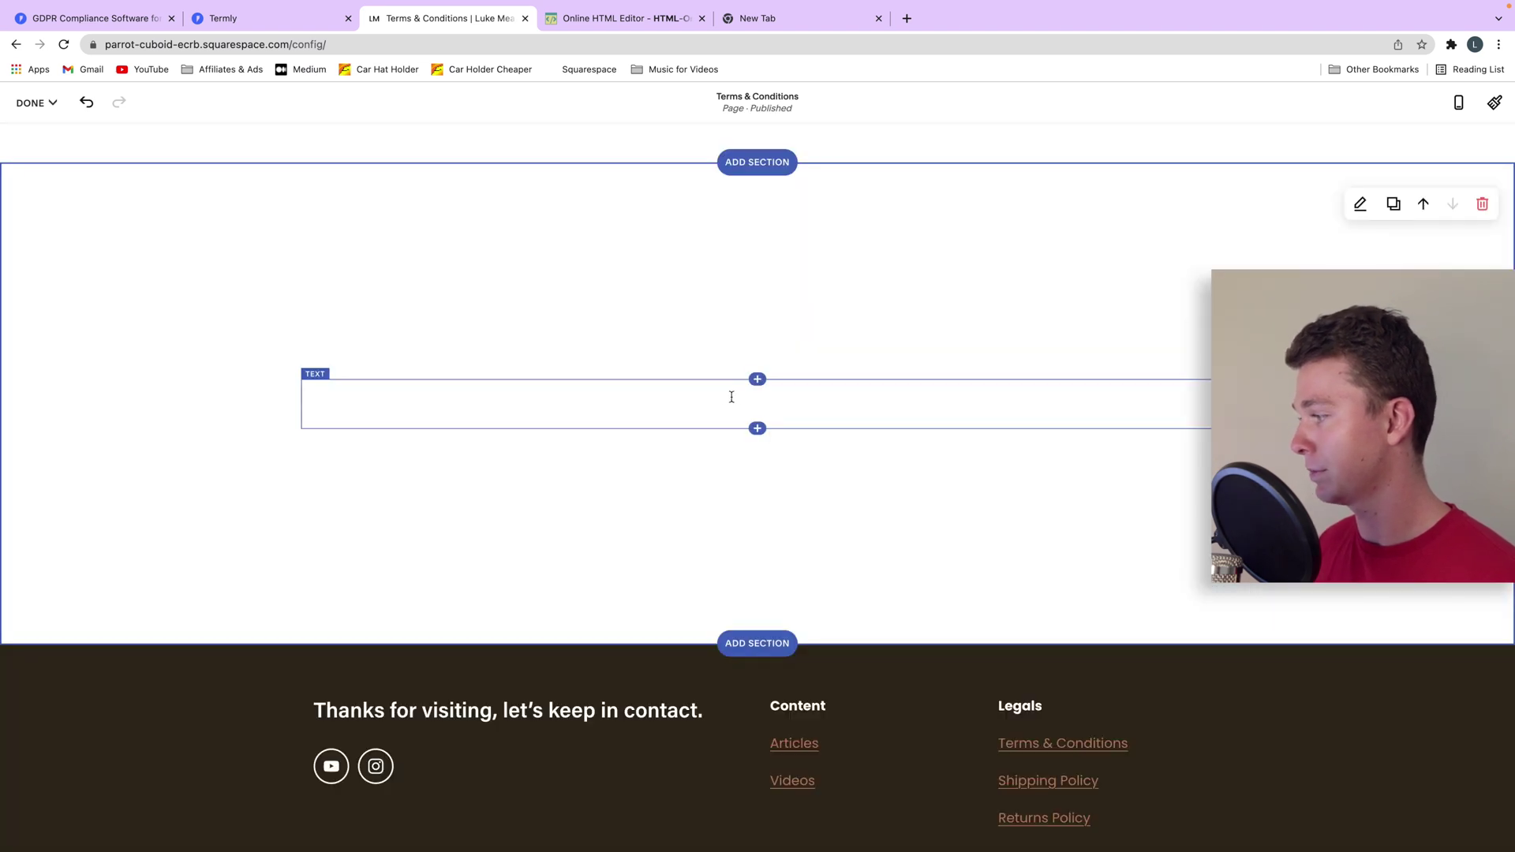
left_click(726, 399)
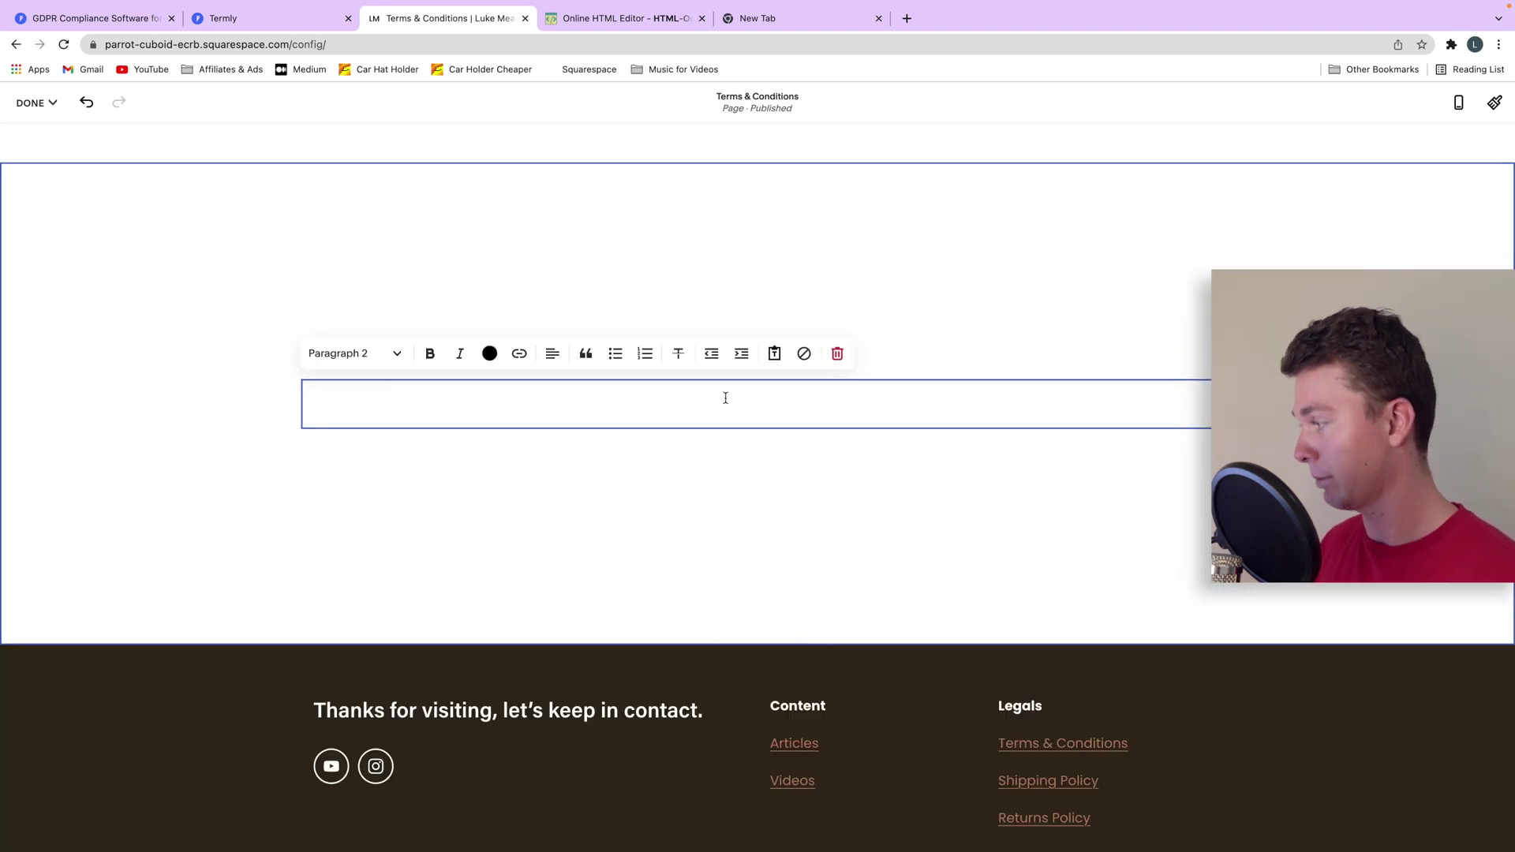
key("super+v")
scroll(726, 399, "up", 20)
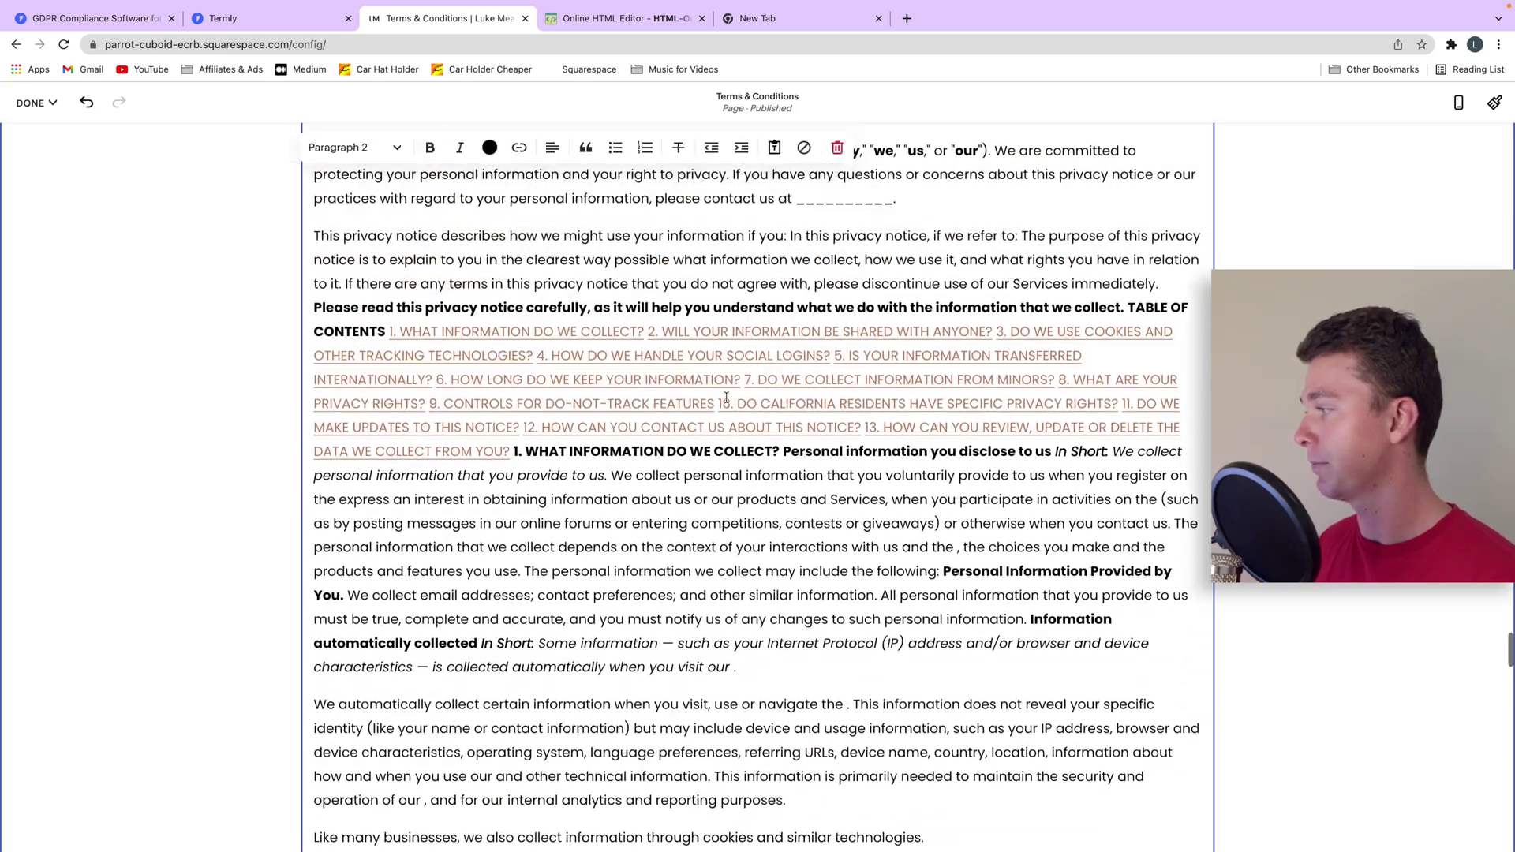
scroll(726, 399, "up", 5)
scroll(726, 398, "down", 3)
left_click(335, 396)
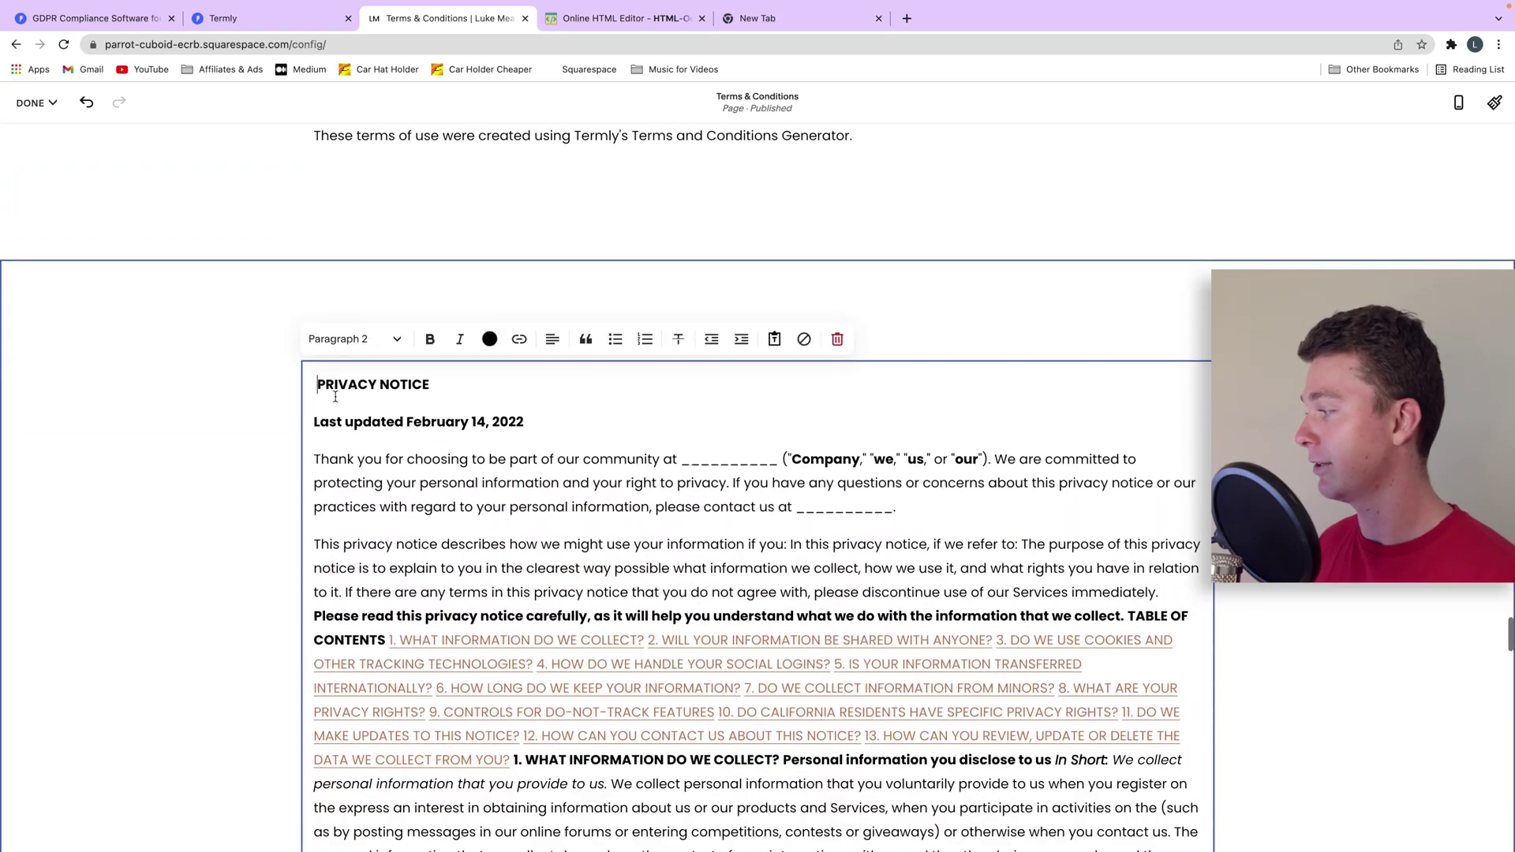
left_click_drag(335, 397, 927, 685)
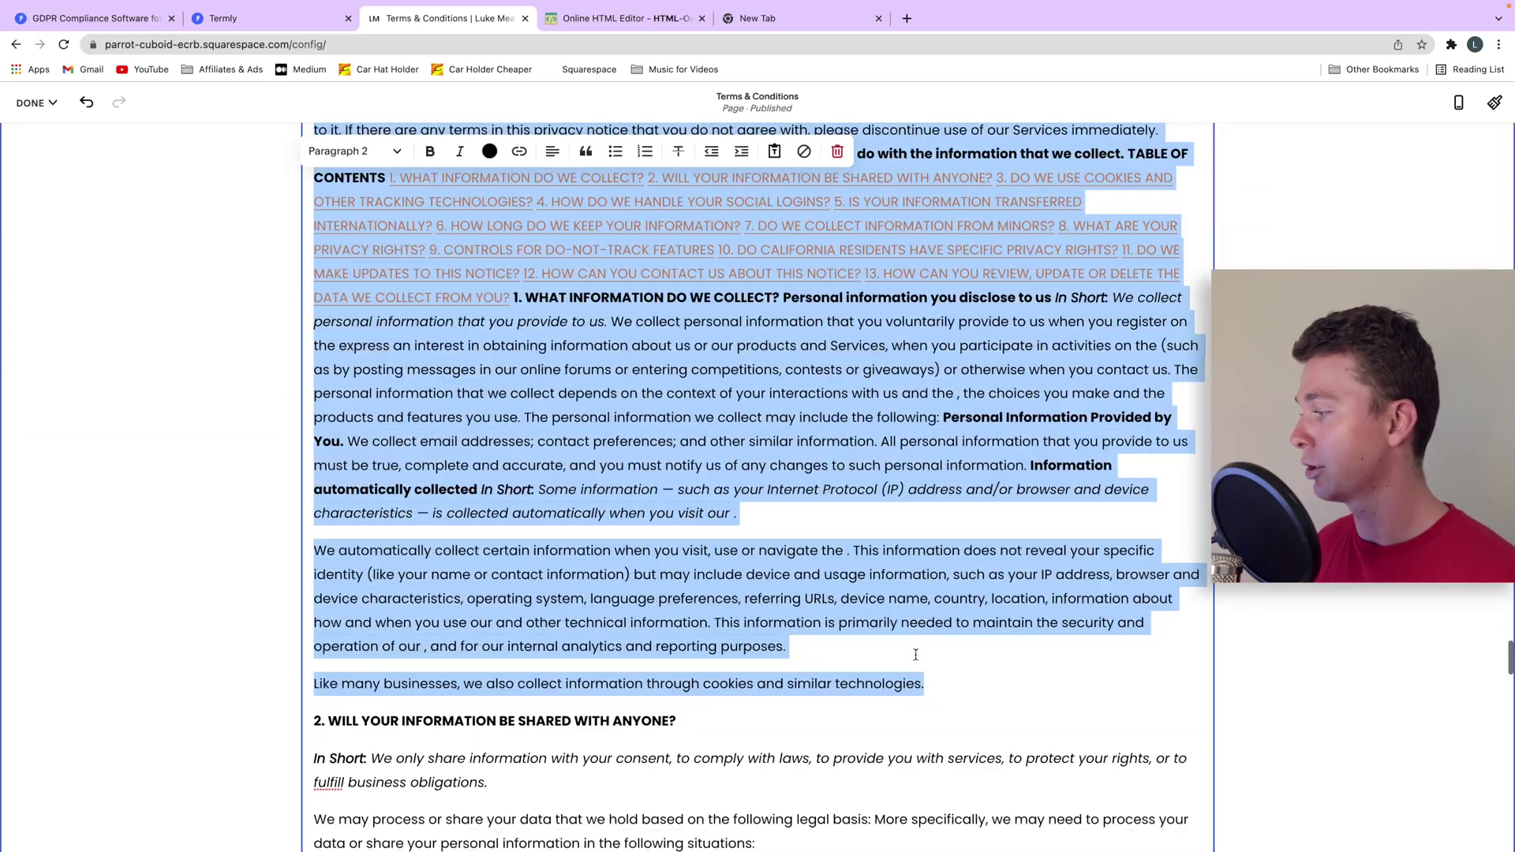
Review the pasted privacy notice down to the Affiliates paragraph, then bring back the Termly policy preview.
scroll(916, 654, "down", 3)
left_click(785, 399)
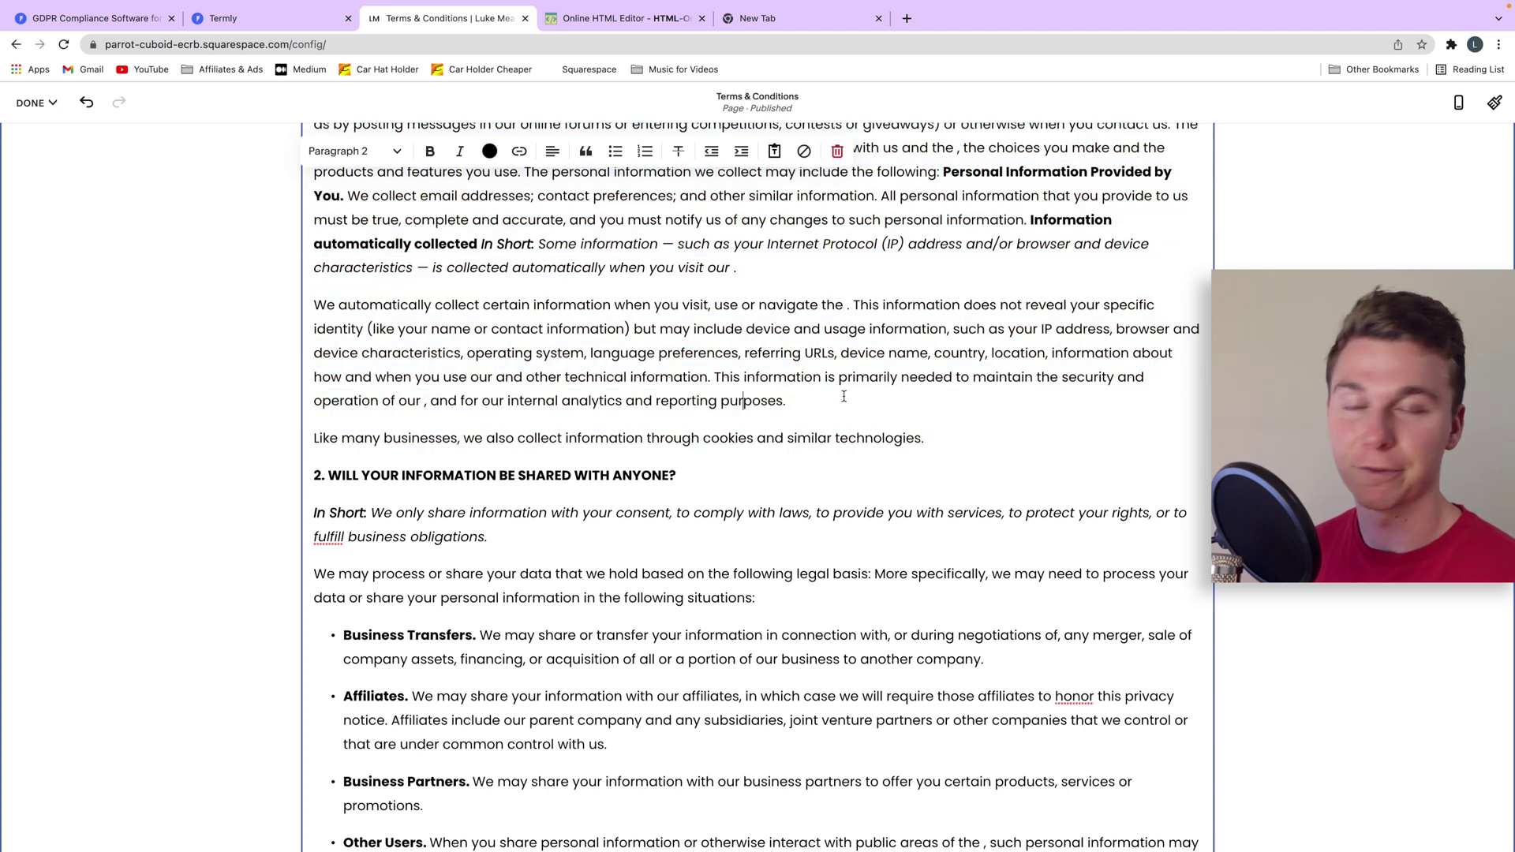
scroll(789, 316, "down", 5)
scroll(777, 283, "down", 1)
left_click(777, 282)
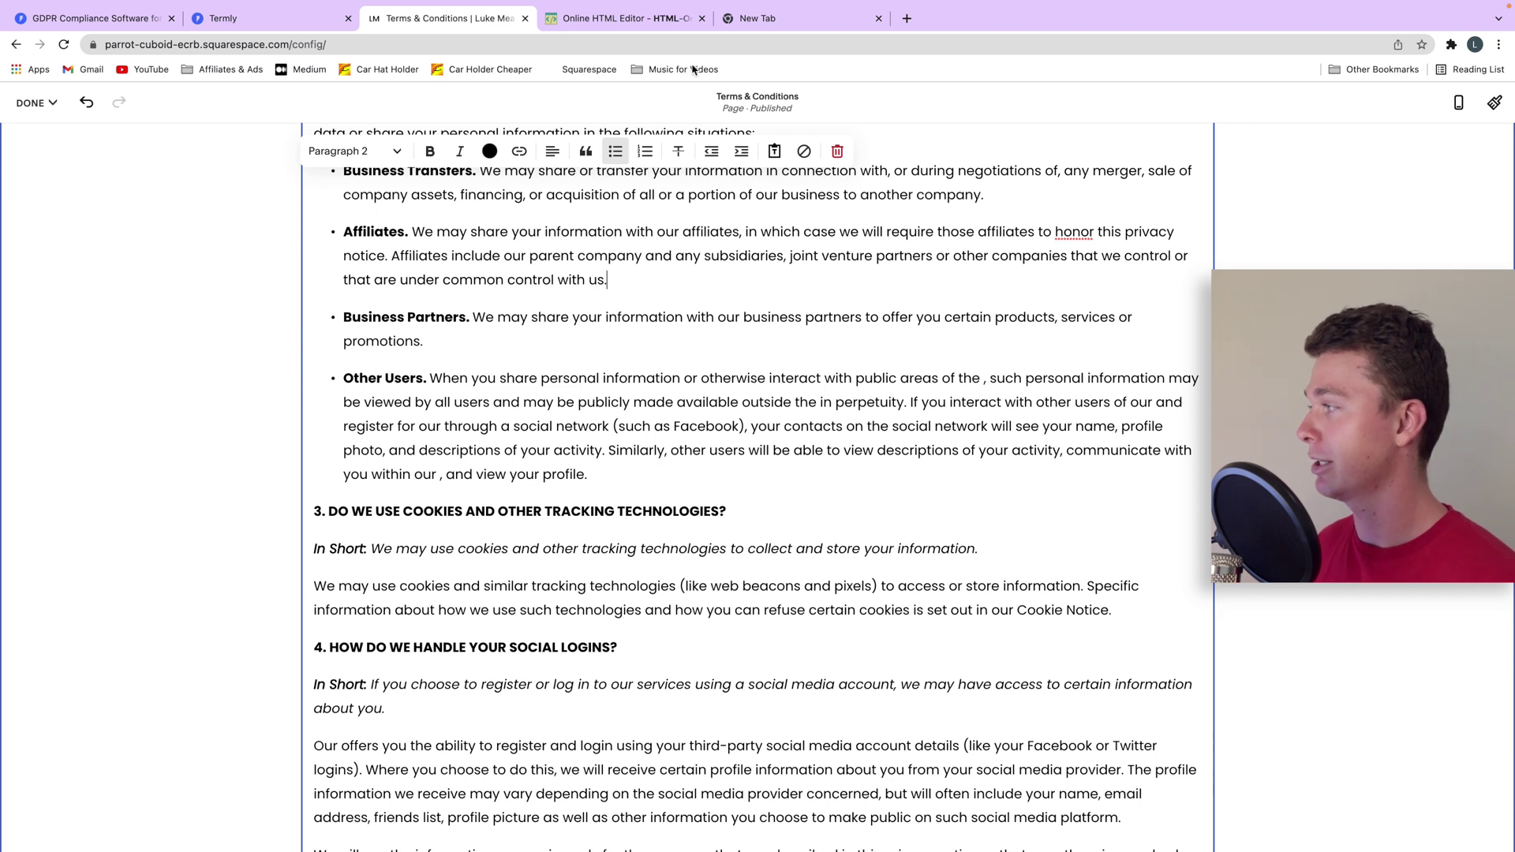
left_click(244, 17)
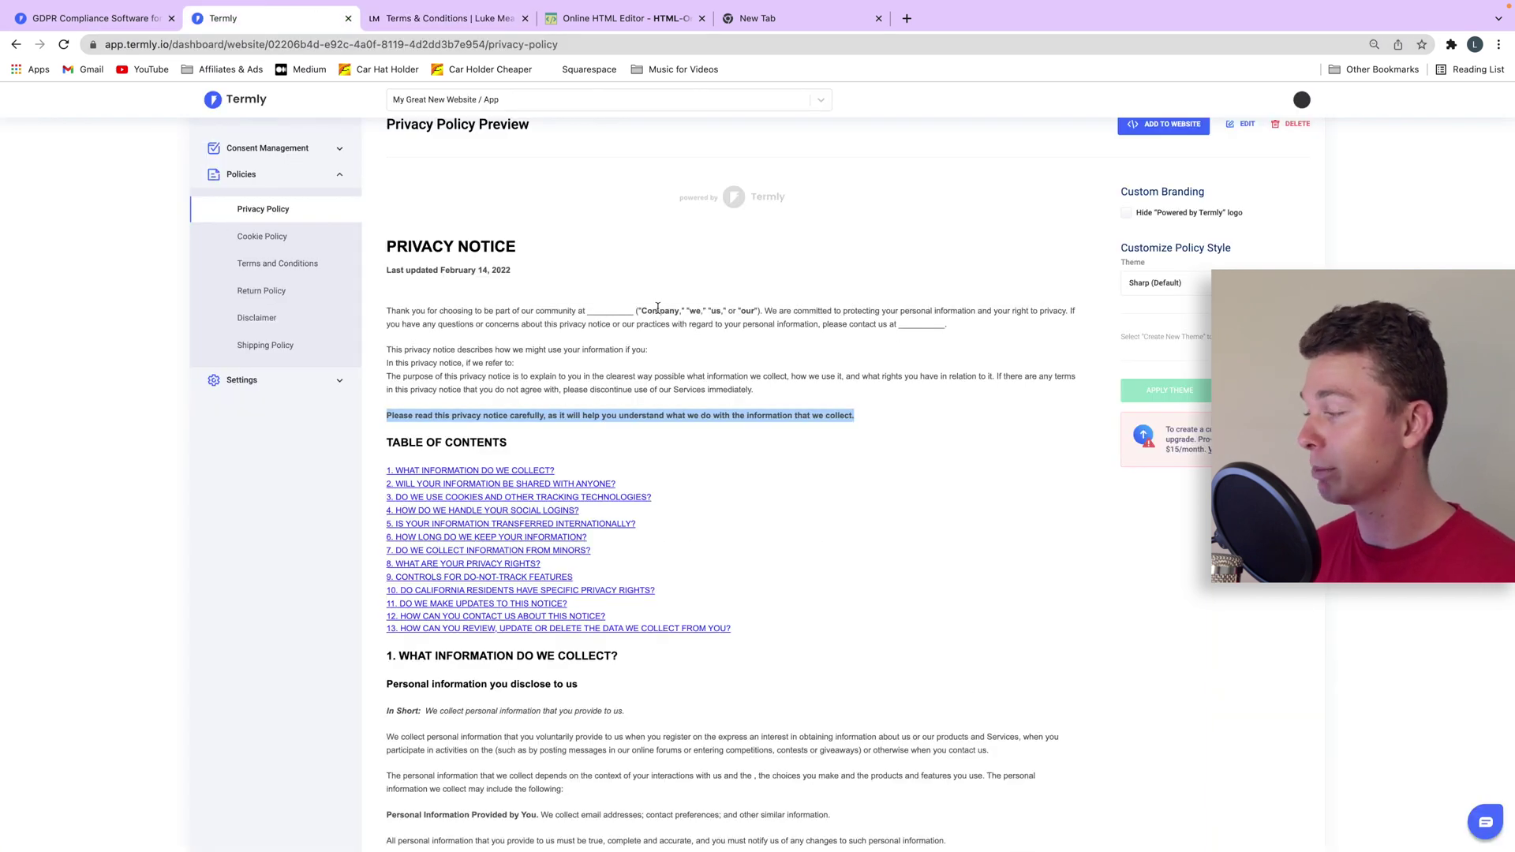
Scroll through the cleaned privacy notice in the online HTML editor.
left_click(466, 18)
left_click(608, 18)
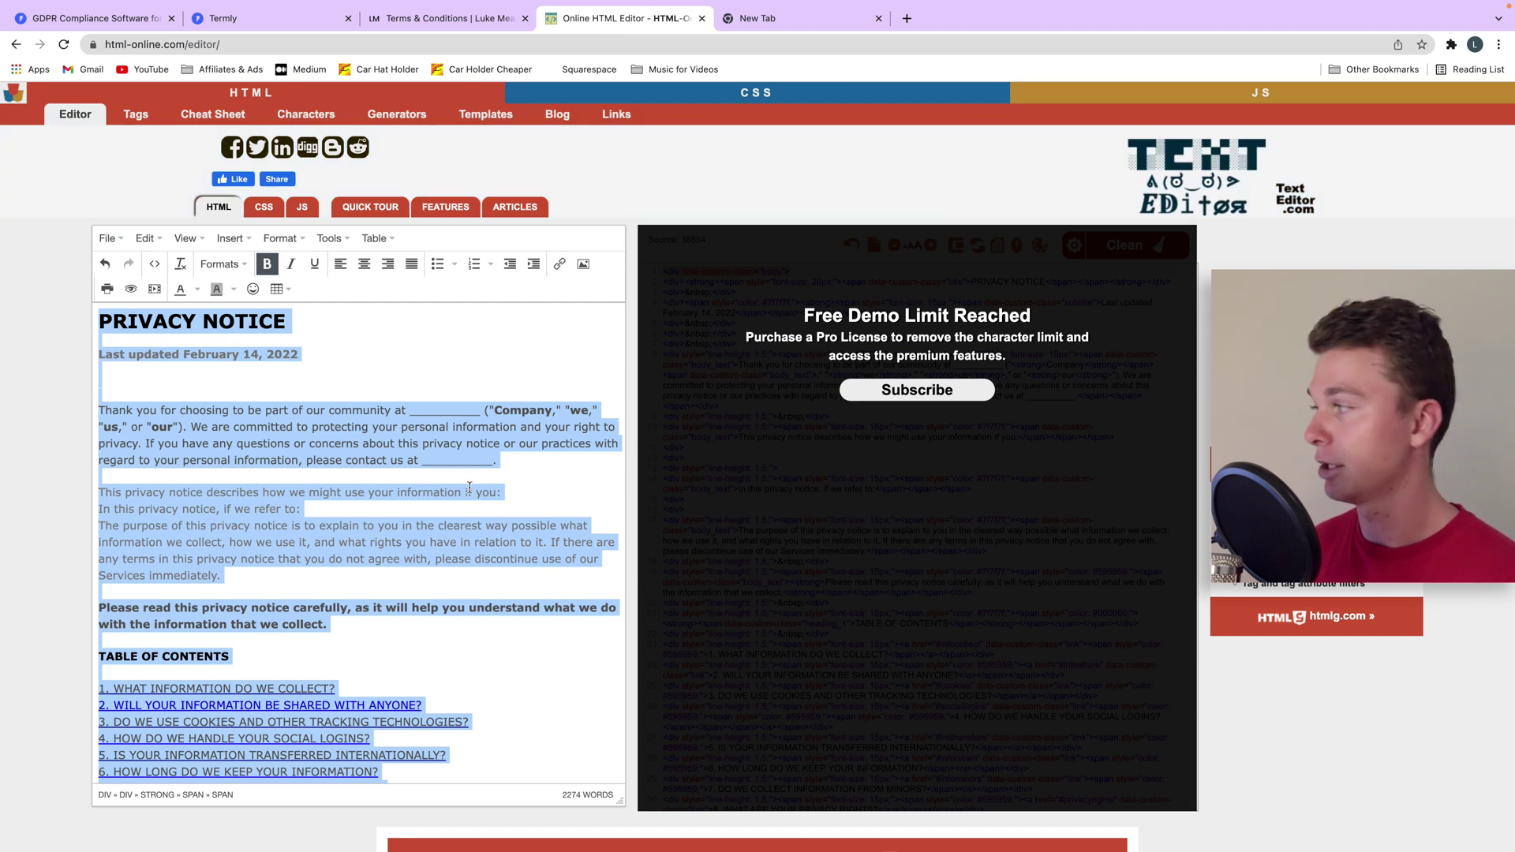
scroll(441, 465, "down", 2)
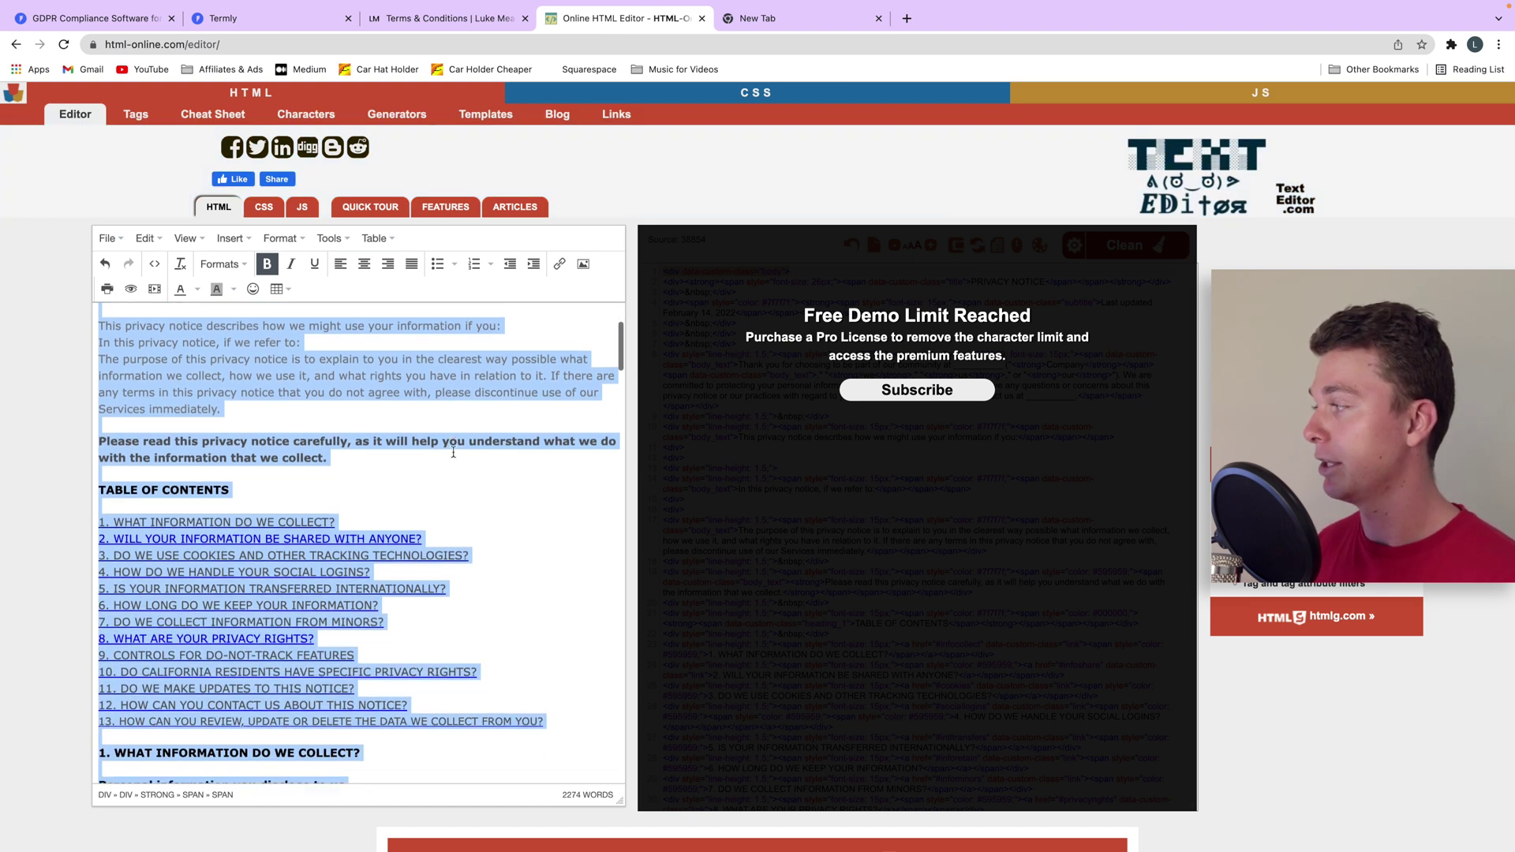
scroll(453, 451, "down", 2)
Return to the Squarespace Terms & Conditions page and scroll up through the pasted PRIVACY NOTICE.
left_click(413, 20)
scroll(592, 365, "up", 10)
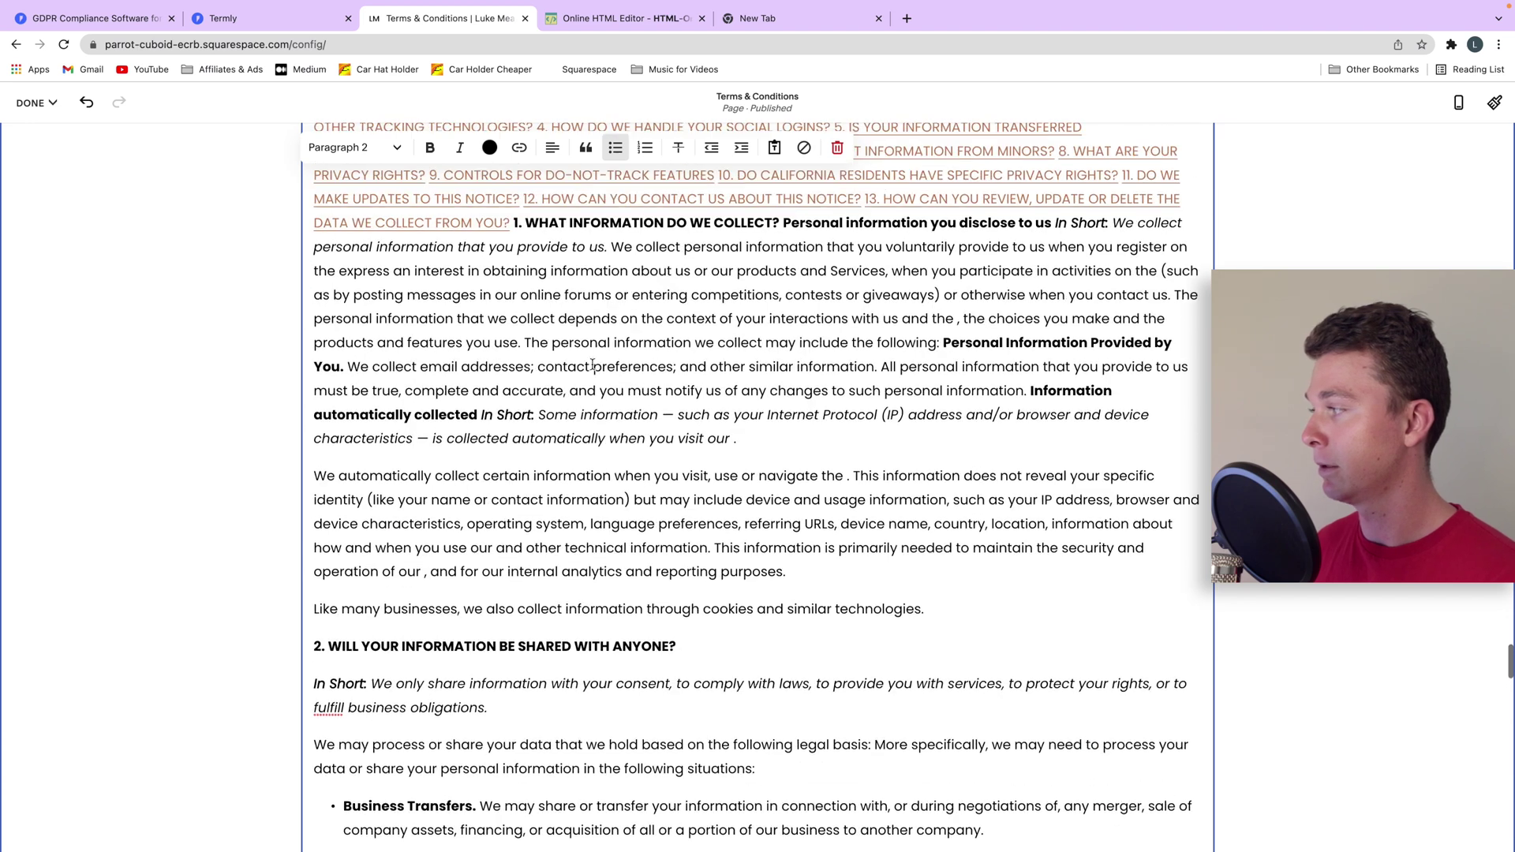
scroll(592, 365, "up", 8)
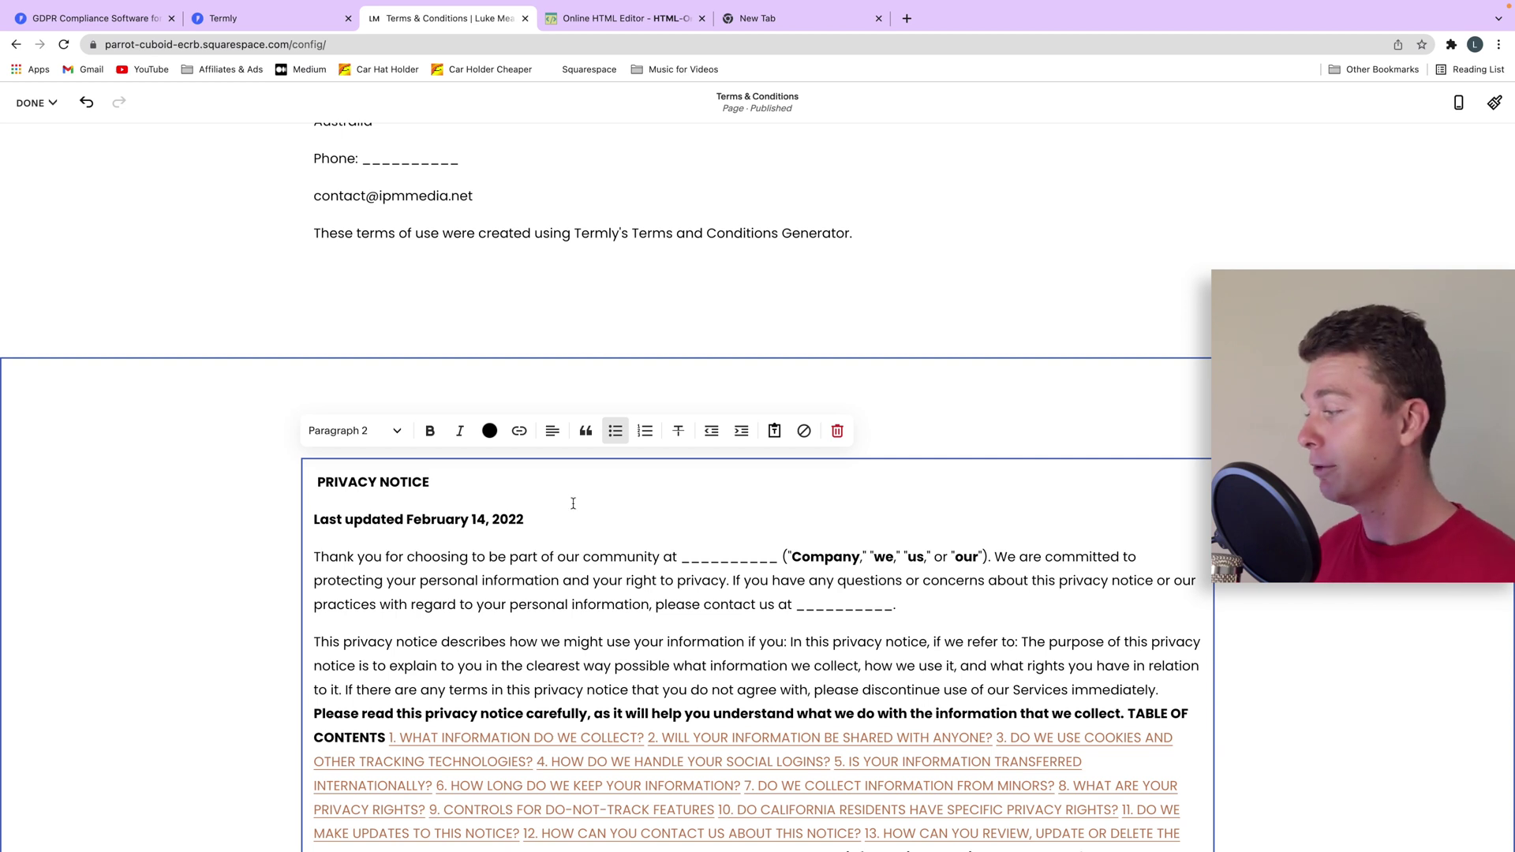
scroll(588, 543, "down", 3)
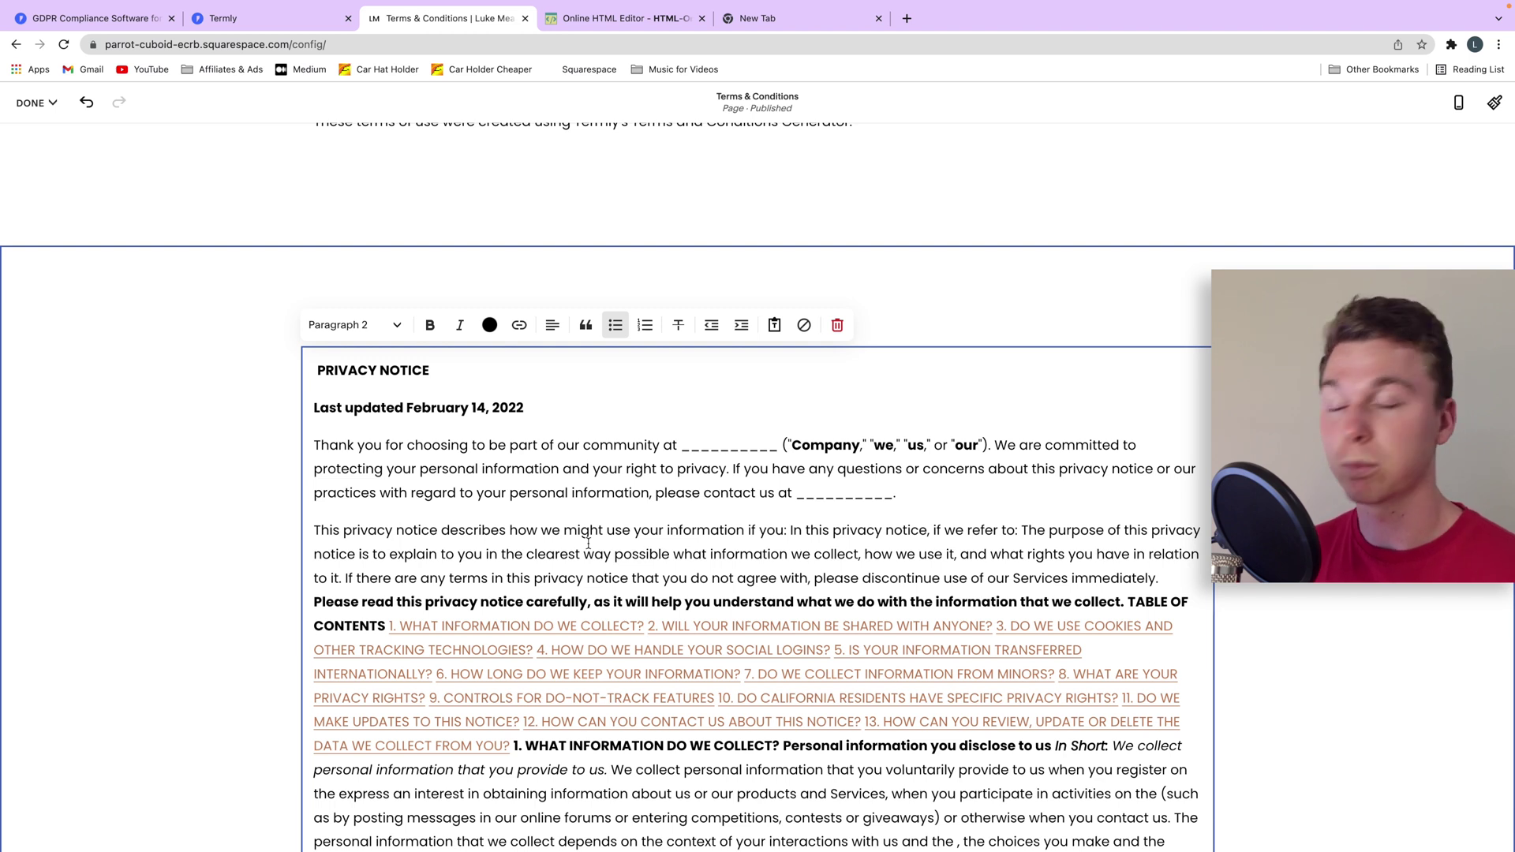
scroll(588, 543, "down", 4)
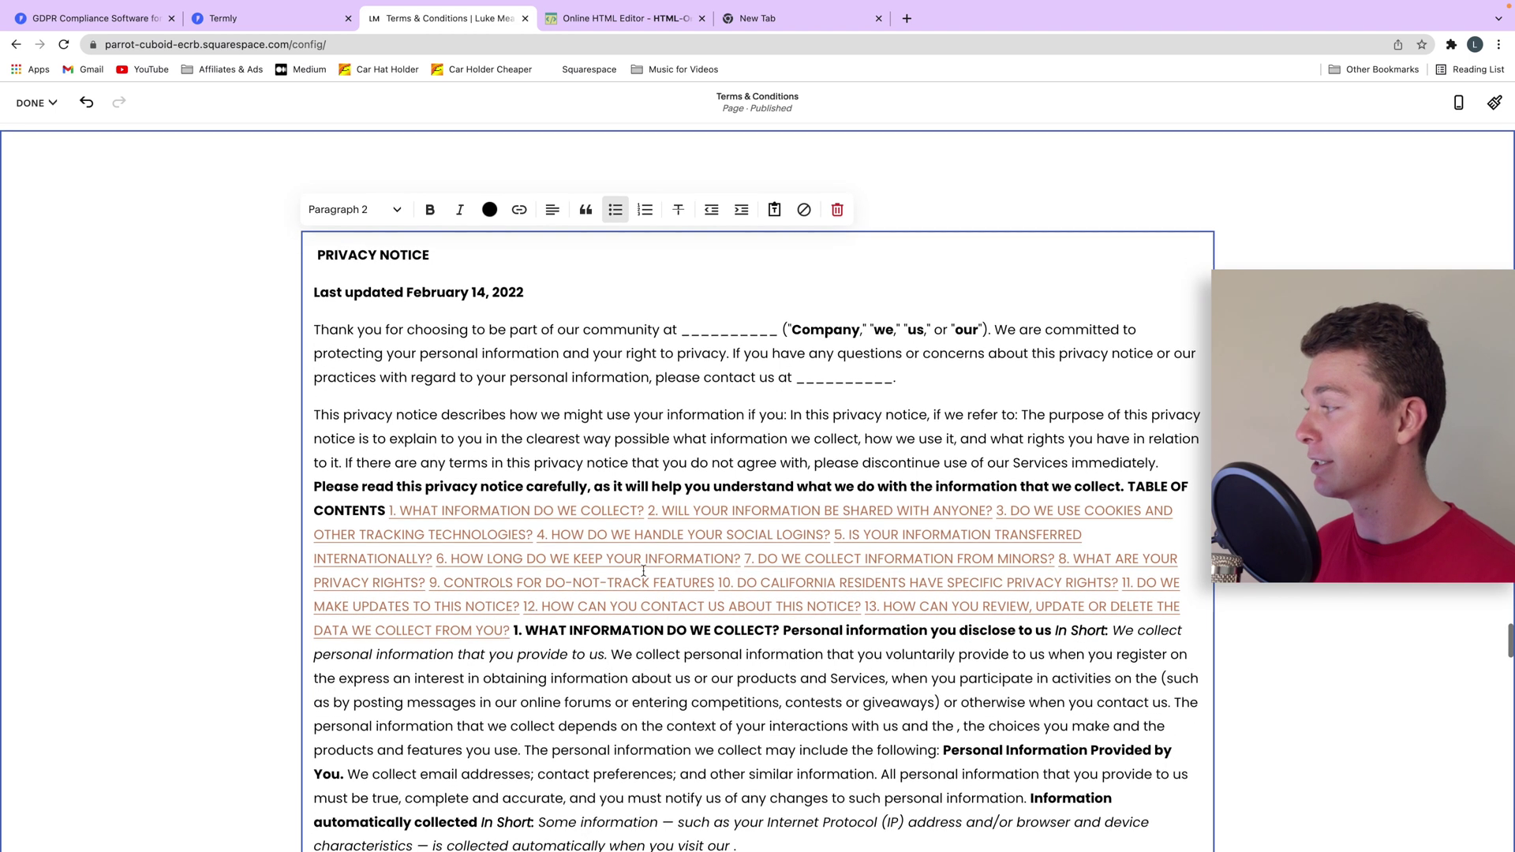
scroll(644, 570, "down", 1)
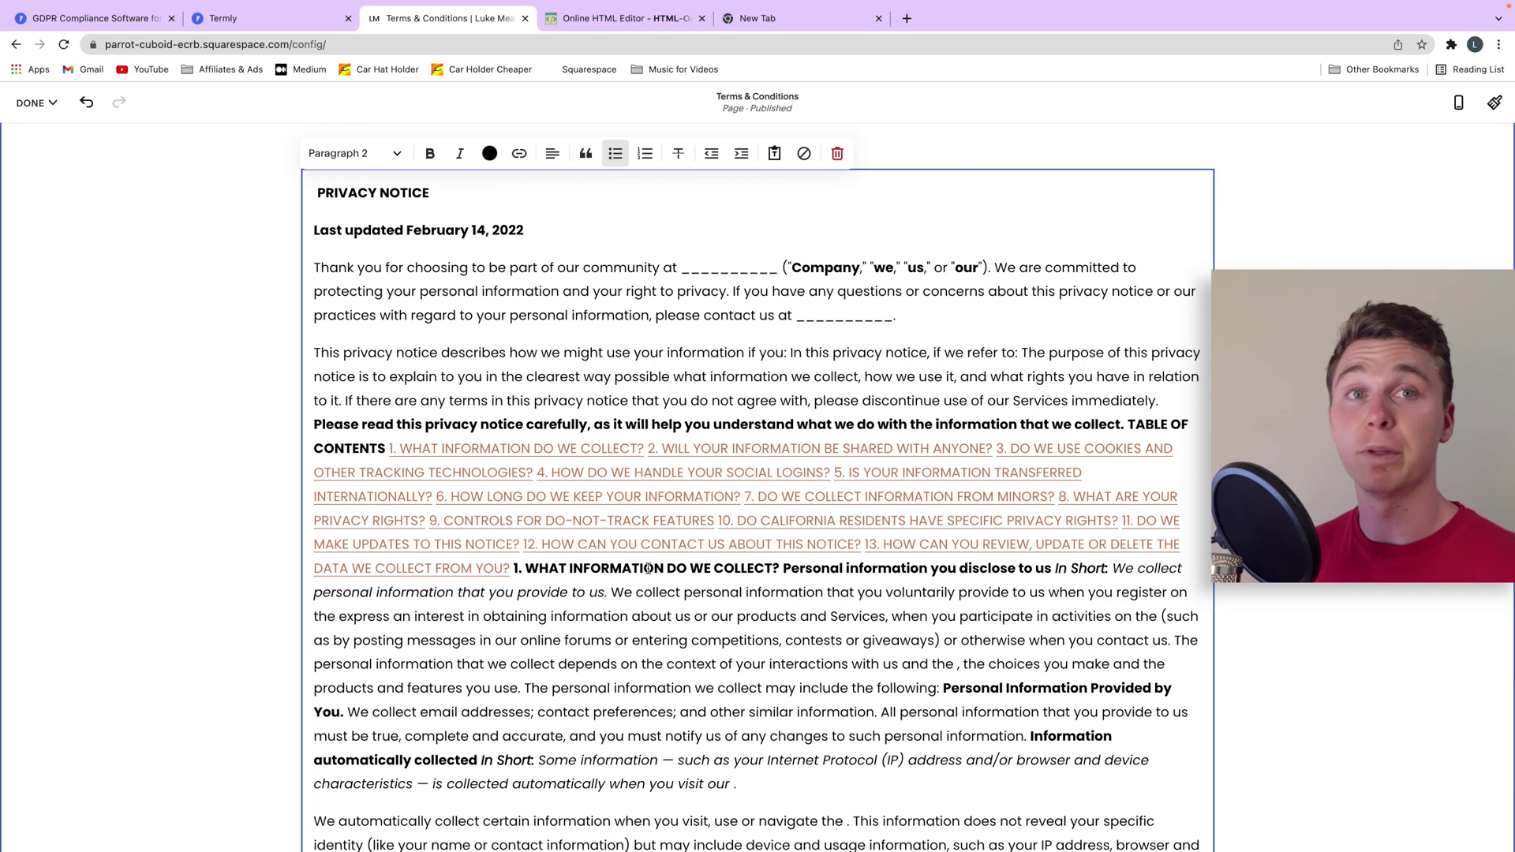